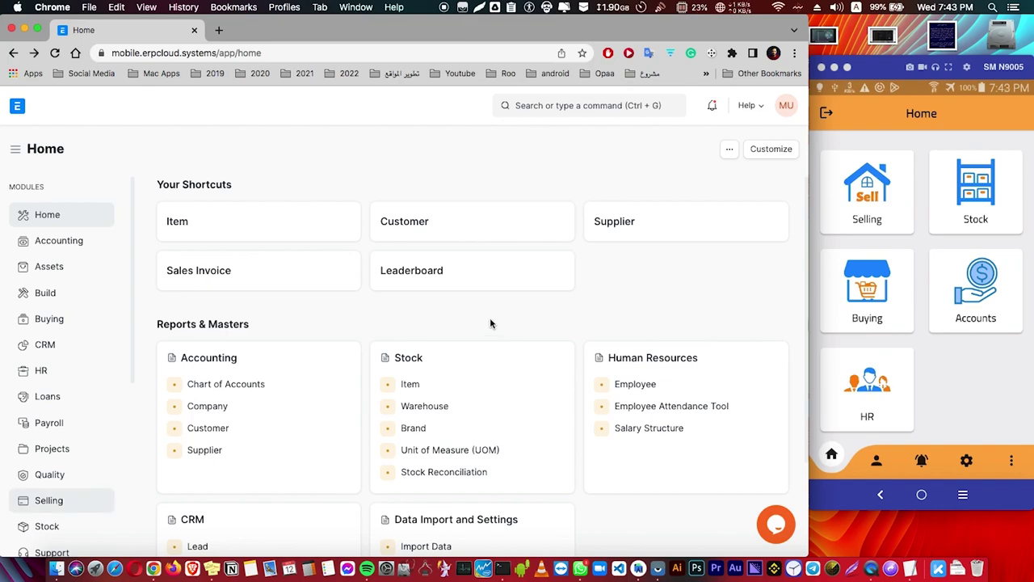
Open the Selling workspace in the ERPNext web app to show its setup guide
{"action": "left_click", "coordinate": [48, 501]}
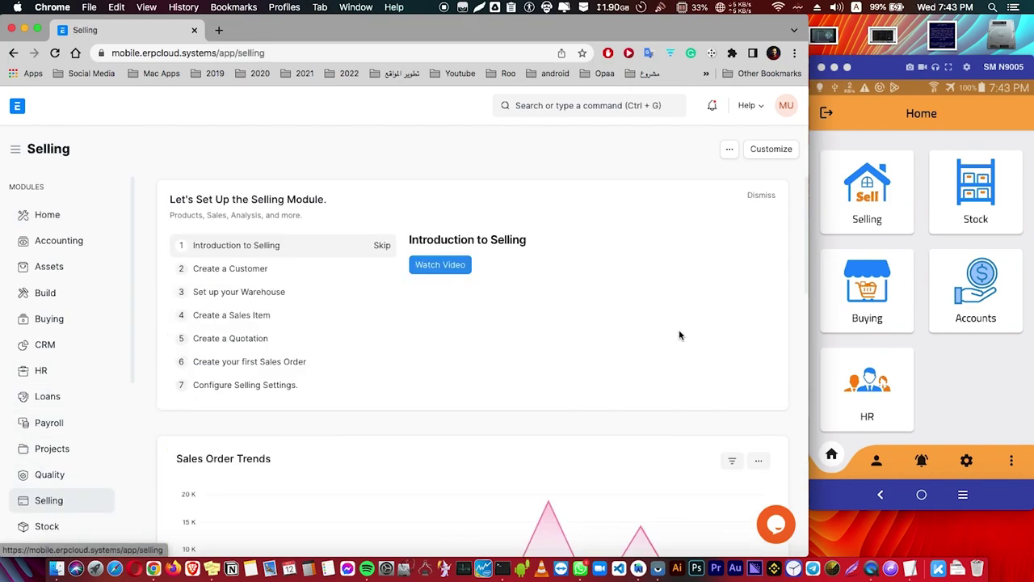
Open the Selling section on the phone's Home screen and scroll through its module tiles
{"action": "left_click", "coordinate": [881, 197]}
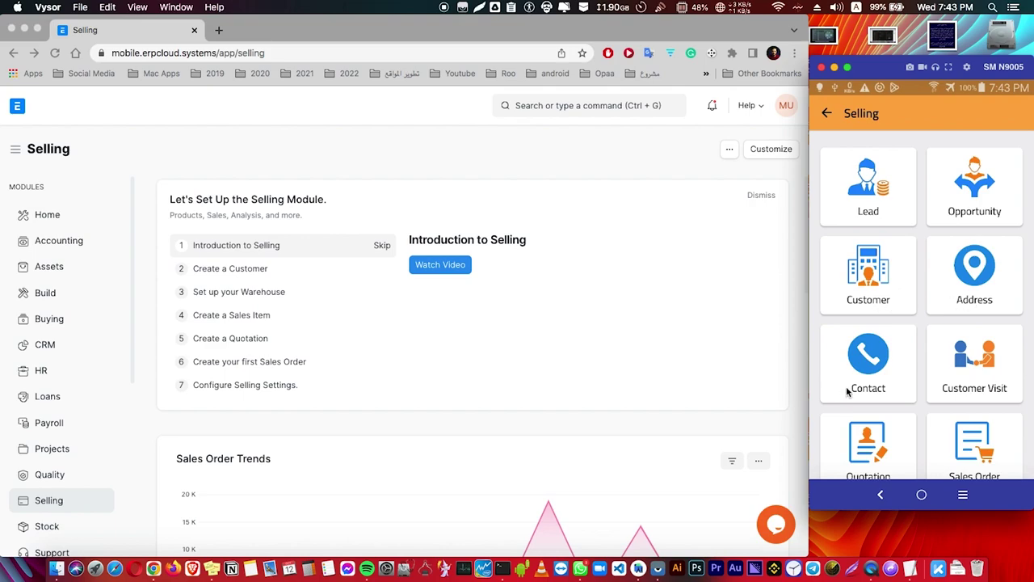
{"action": "left_click_drag", "start_coordinate": [961, 401], "coordinate": [963, 327]}
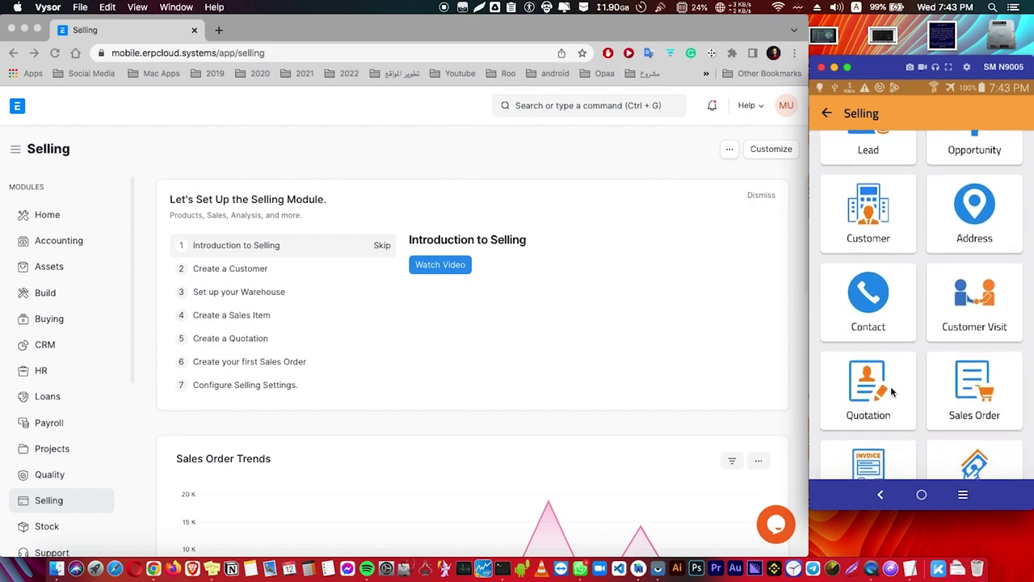
{"action": "left_click_drag", "start_coordinate": [881, 412], "coordinate": [893, 342]}
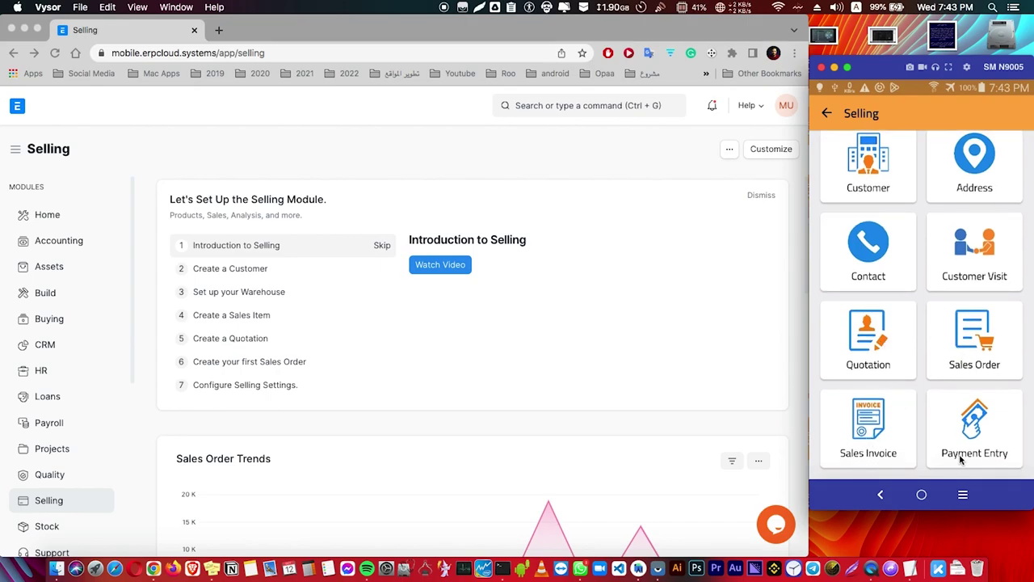
{"action": "scroll", "coordinate": [975, 456], "scroll_direction": "up", "scroll_amount": 5}
{"action": "scroll", "coordinate": [558, 322], "scroll_direction": "down", "scroll_amount": 6}
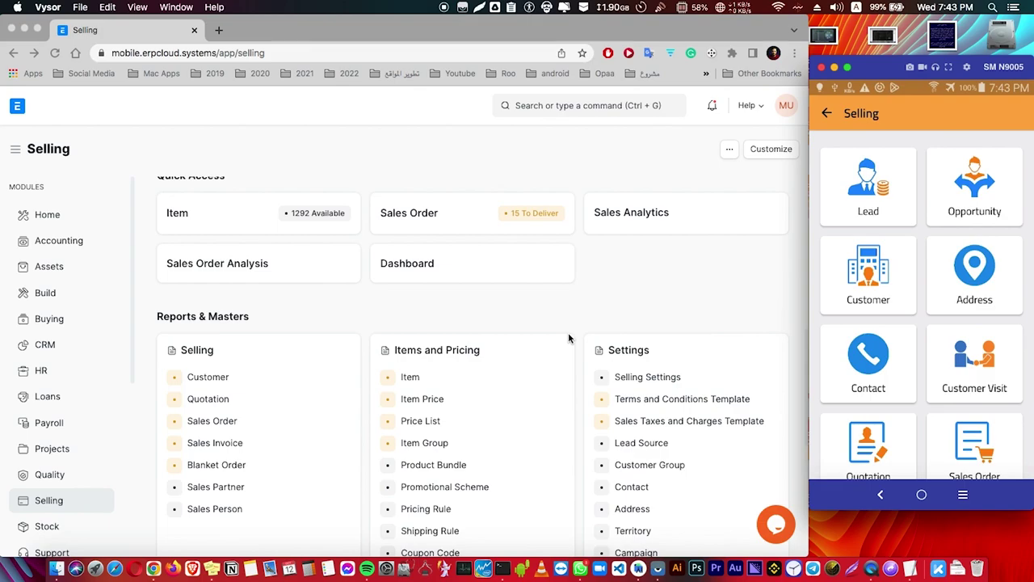
{"action": "scroll", "coordinate": [547, 331], "scroll_direction": "down", "scroll_amount": 3}
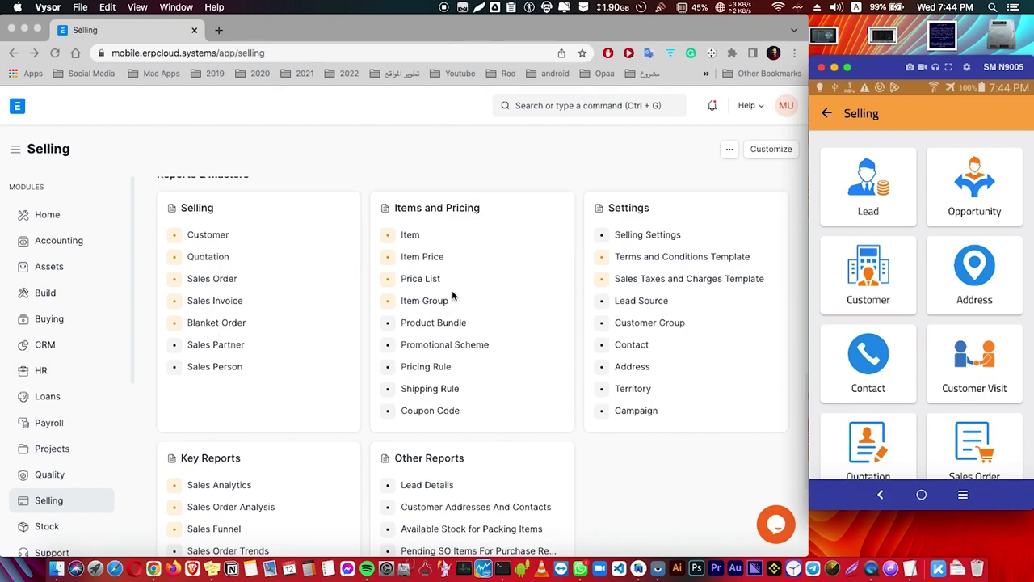
Search the customer list for كارفور, then clear the search to show all customers
{"action": "left_click", "coordinate": [883, 275]}
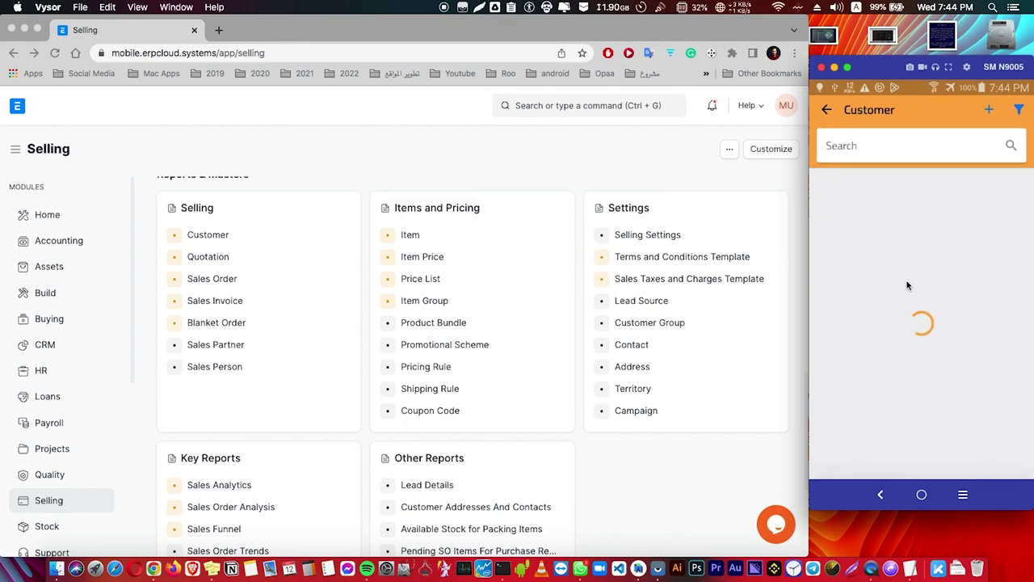
{"action": "scroll", "coordinate": [917, 364], "scroll_direction": "down", "scroll_amount": 5}
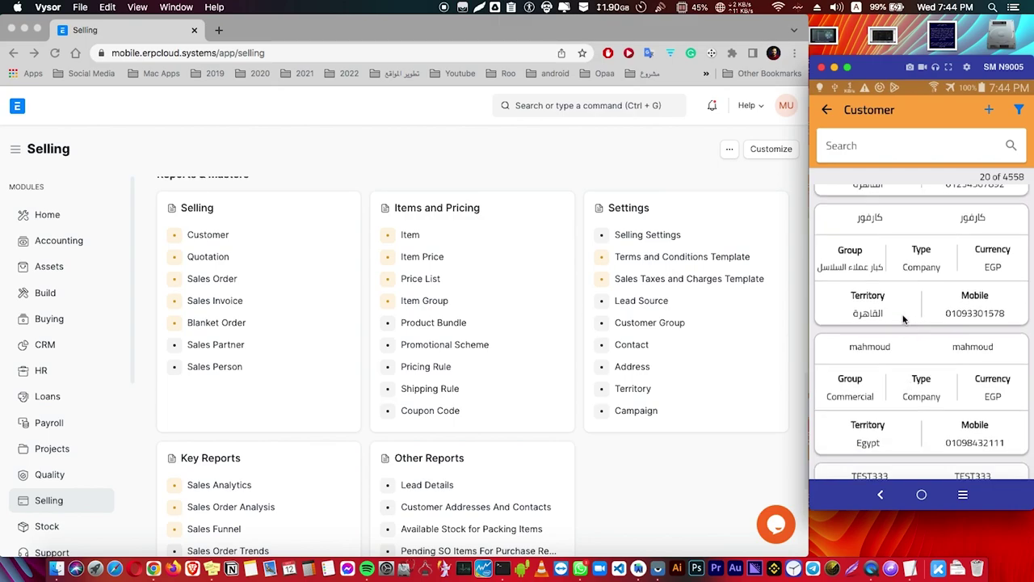
{"action": "left_click", "coordinate": [881, 150]}
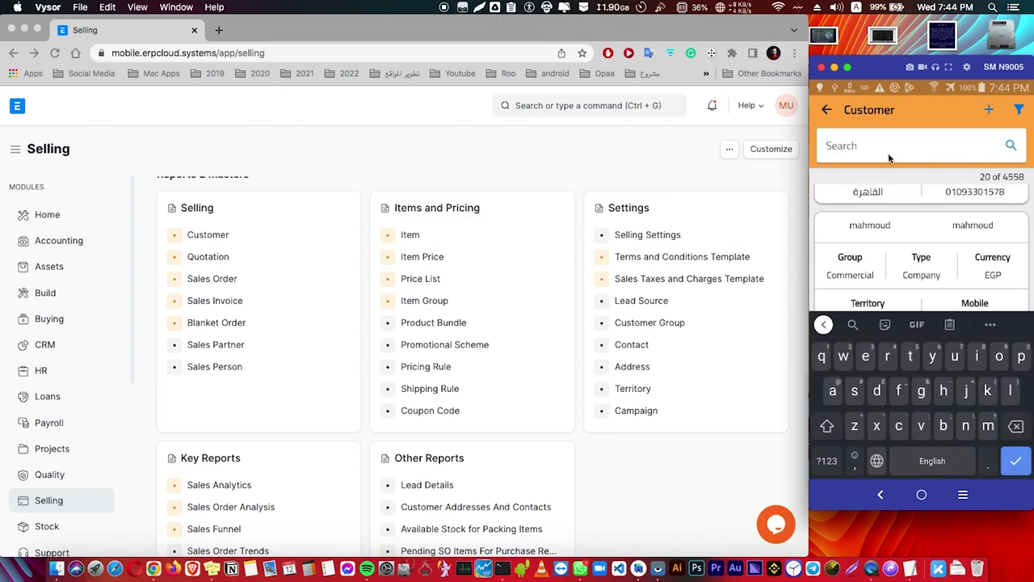
{"action": "type", "text": "كارفور"}
{"action": "key", "text": "Return"}
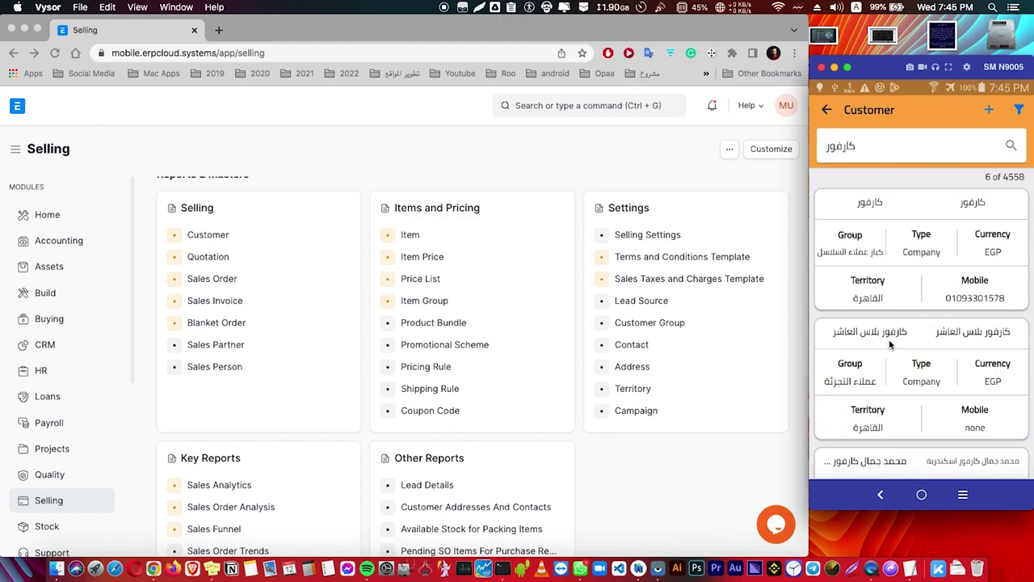
{"action": "scroll", "coordinate": [894, 342], "scroll_direction": "down", "scroll_amount": 3}
{"action": "key", "text": "BackSpace"}
{"action": "key", "text": "BackSpace"}
{"action": "key", "text": "BackSpace"}
{"action": "key", "text": "BackSpace"}
{"action": "key", "text": "BackSpace"}
{"action": "key", "text": "BackSpace"}
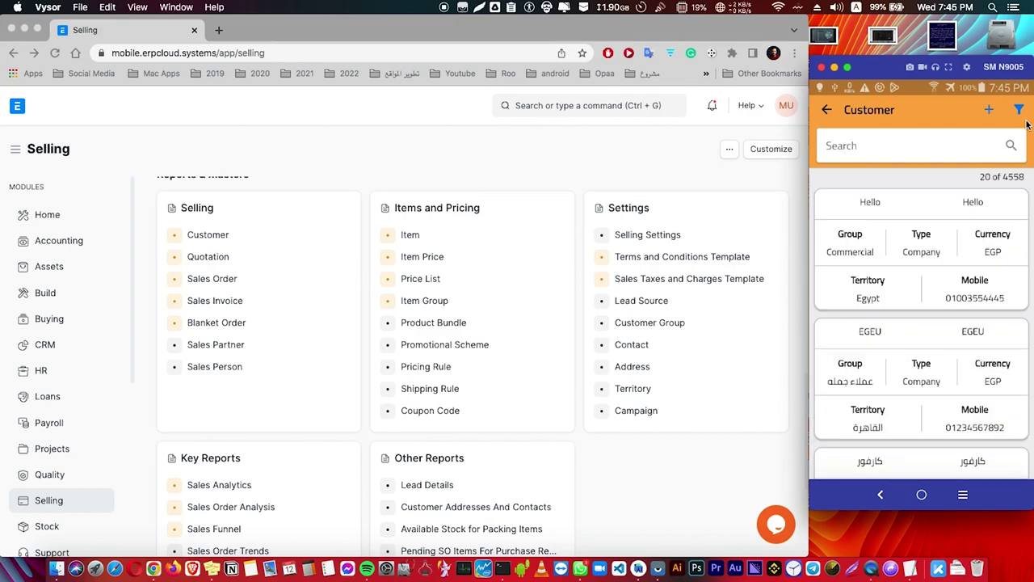
Check the filter's Customer Type choices without changing anything, then start a new customer
{"action": "left_click", "coordinate": [1020, 110]}
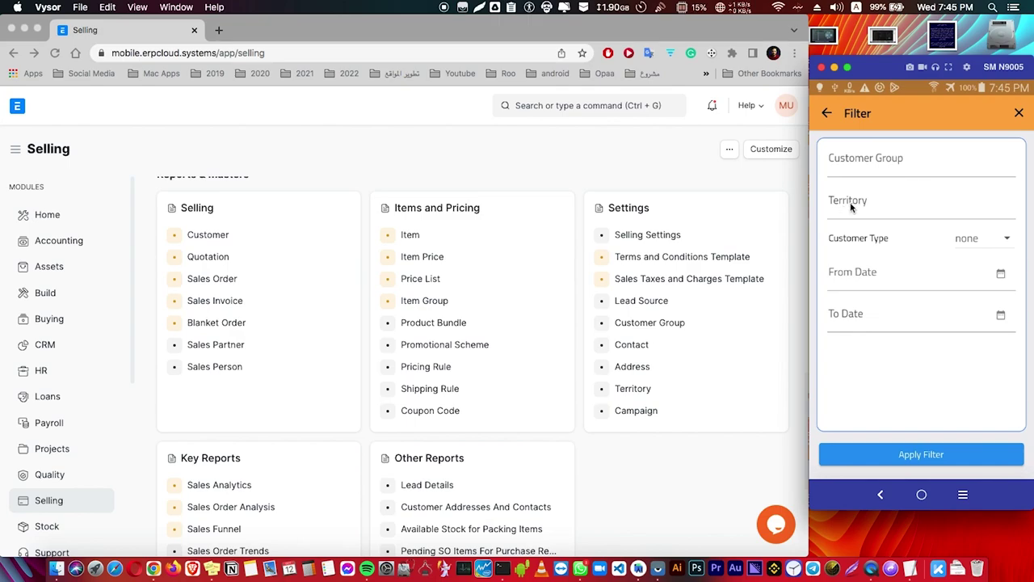
{"action": "left_click", "coordinate": [882, 240]}
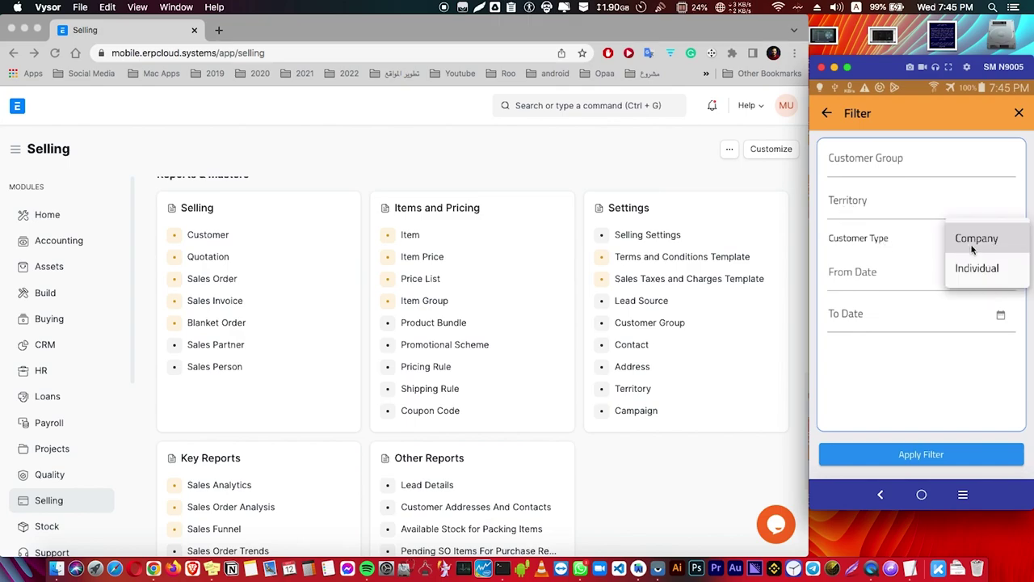
{"action": "left_click", "coordinate": [868, 255]}
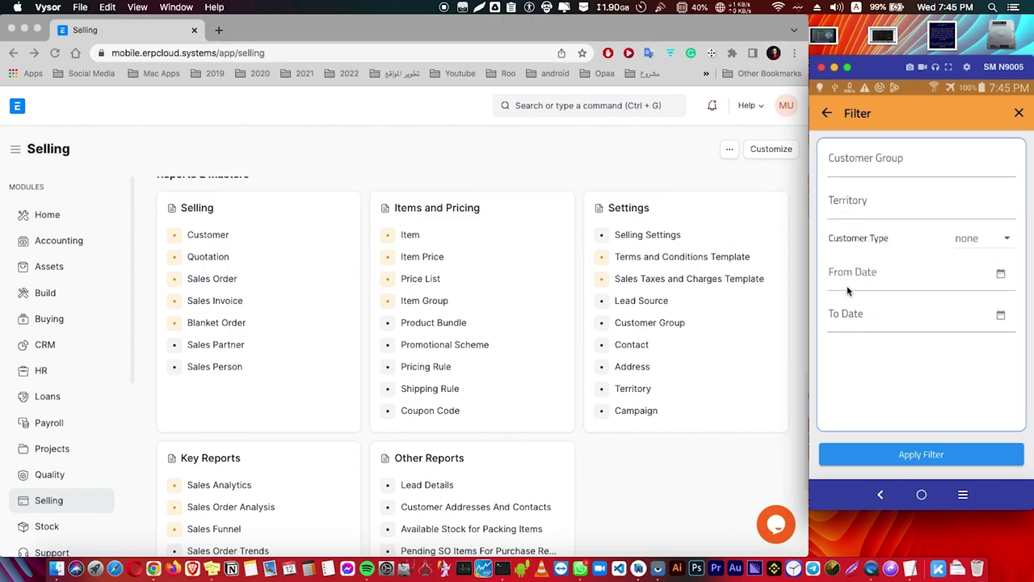
{"action": "left_click", "coordinate": [1017, 113]}
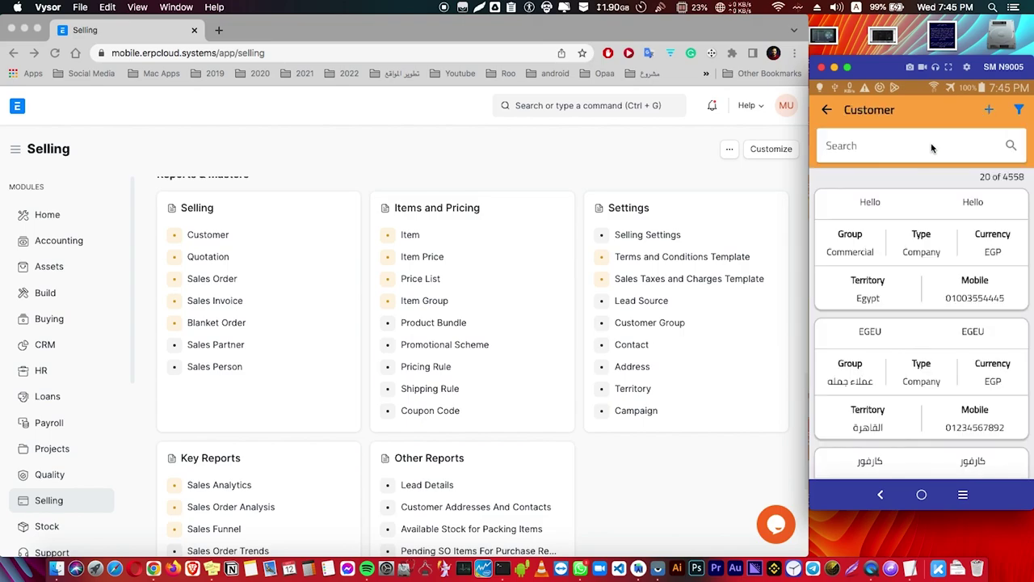
{"action": "left_click", "coordinate": [850, 170]}
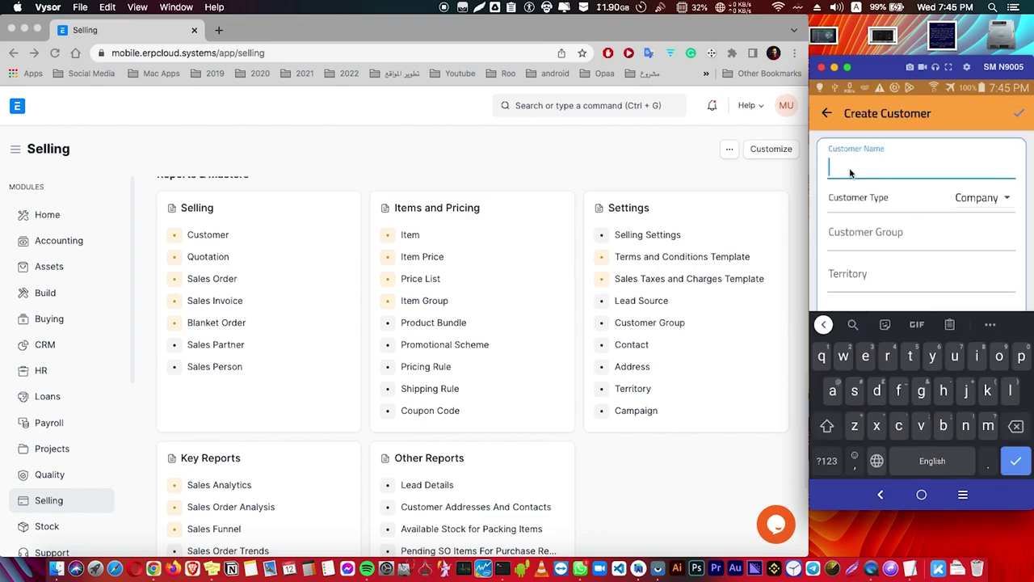
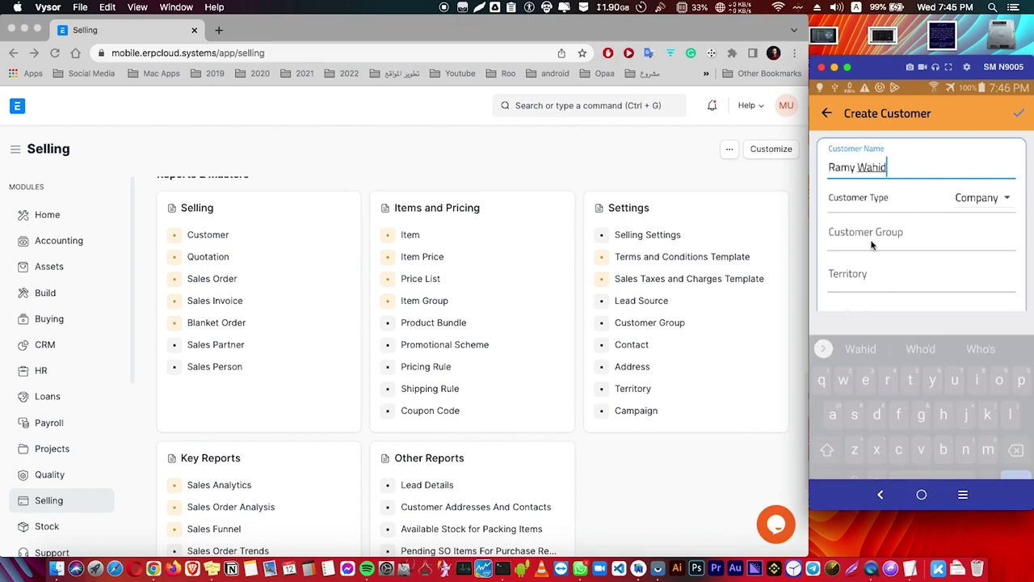
Enter the customer's name, Commercial group, territory, Middle Income segment, Airline industry and 123456789
{"action": "left_click", "coordinate": [871, 242]}
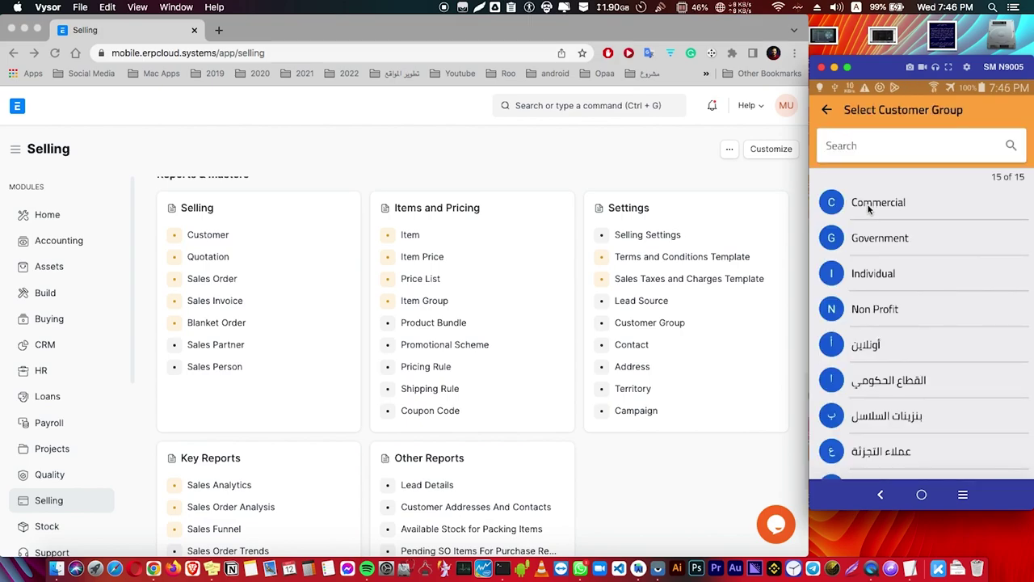
{"action": "left_click", "coordinate": [868, 203]}
{"action": "left_click", "coordinate": [865, 238]}
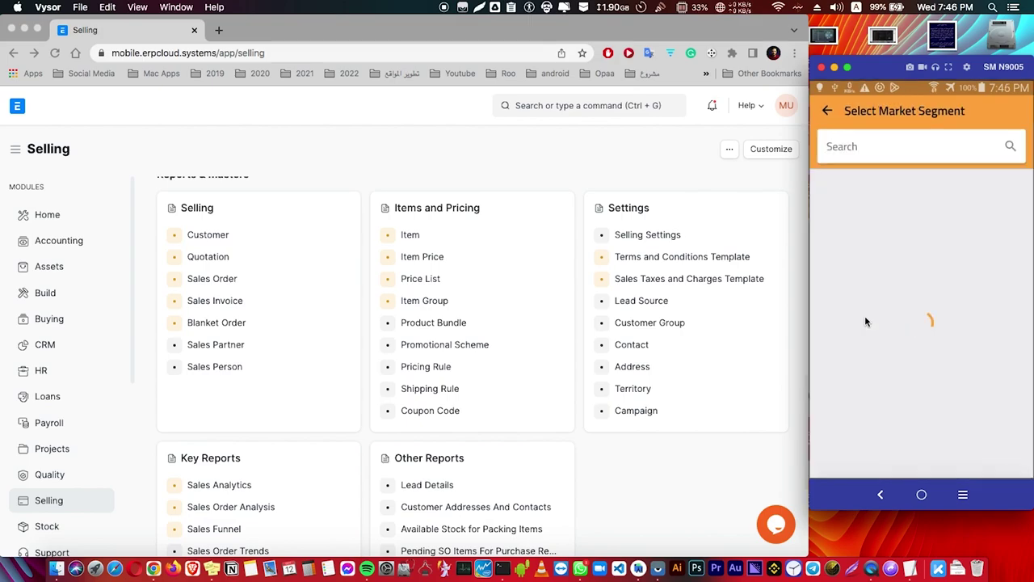
{"action": "left_click", "coordinate": [867, 238]}
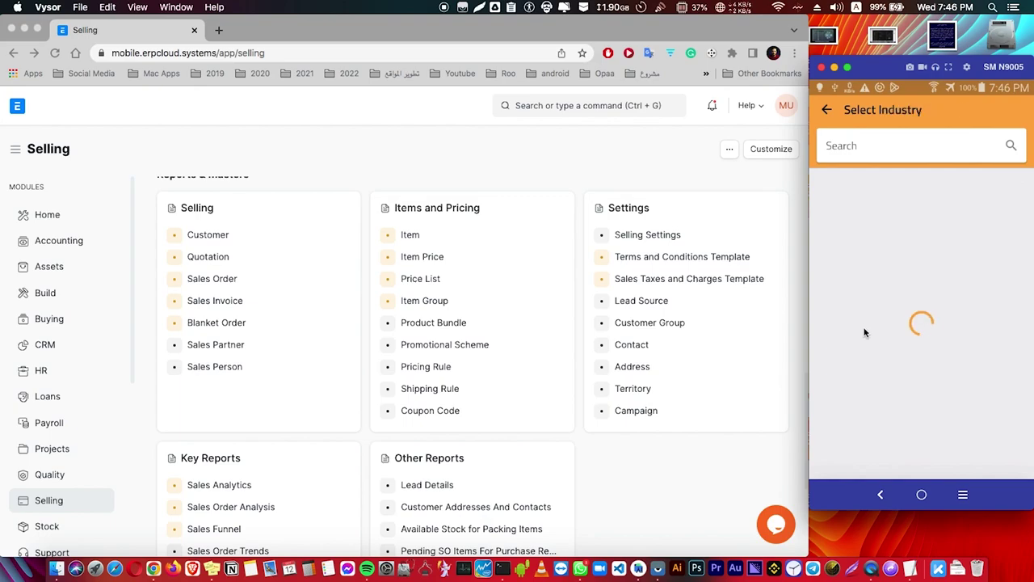
{"action": "left_click", "coordinate": [865, 346]}
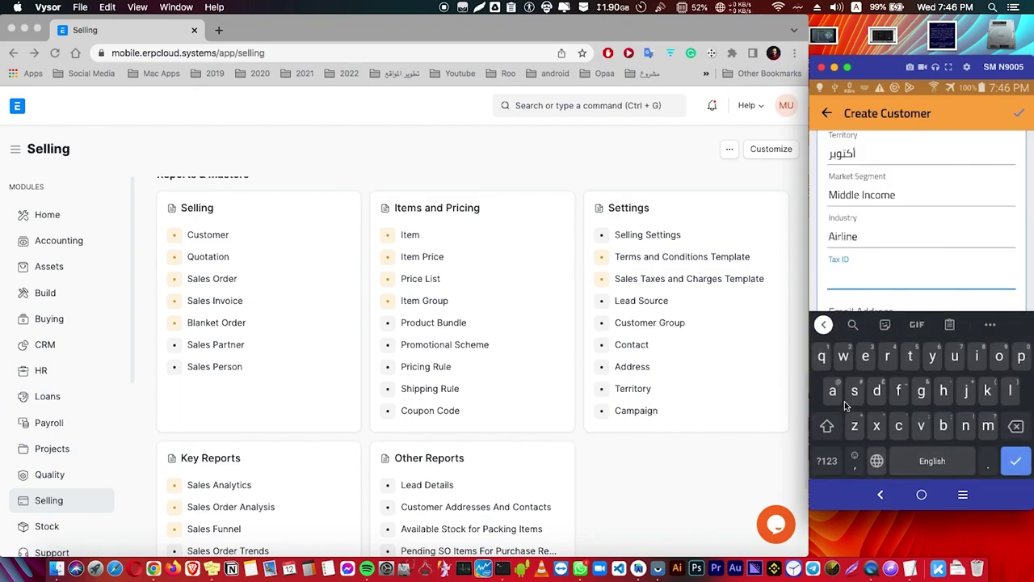
{"action": "type", "text": "123456789"}
Fill in the customer's e-mail, mobile number, street address and city
{"action": "scroll", "coordinate": [921, 181], "scroll_direction": "down", "scroll_amount": 2}
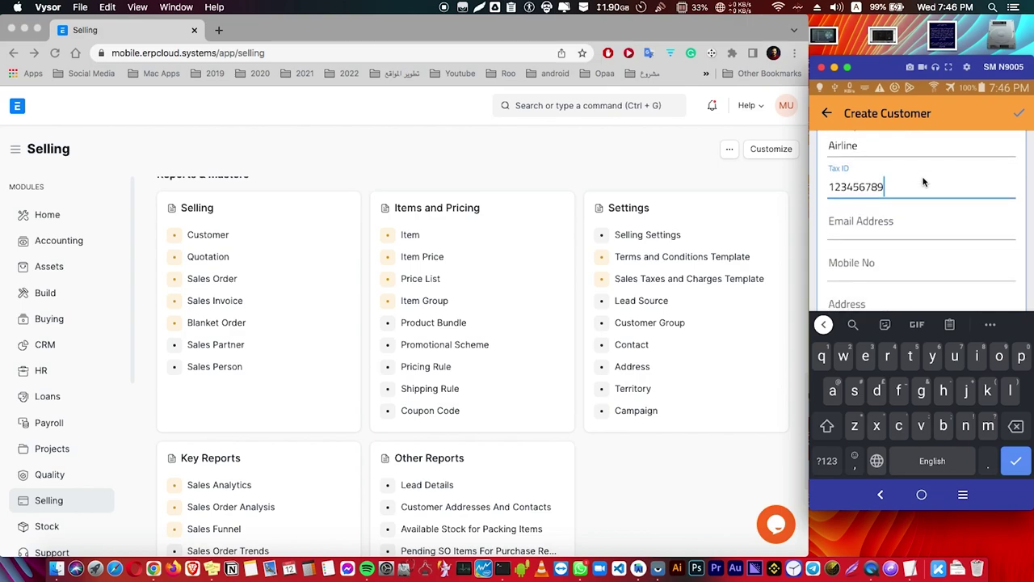
{"action": "left_click", "coordinate": [868, 210]}
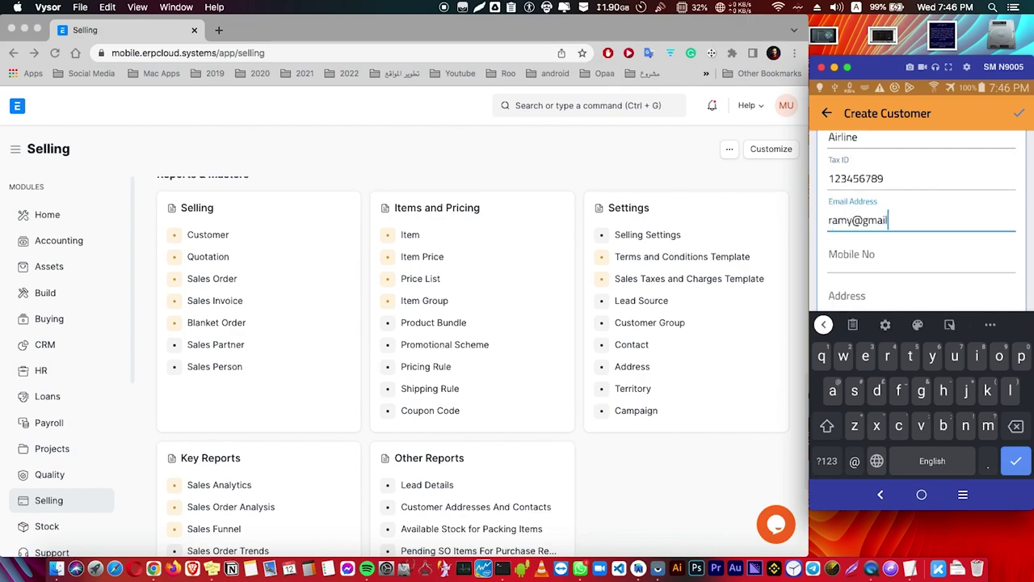
{"action": "key", "text": "Tab"}
{"action": "key", "text": "Tab"}
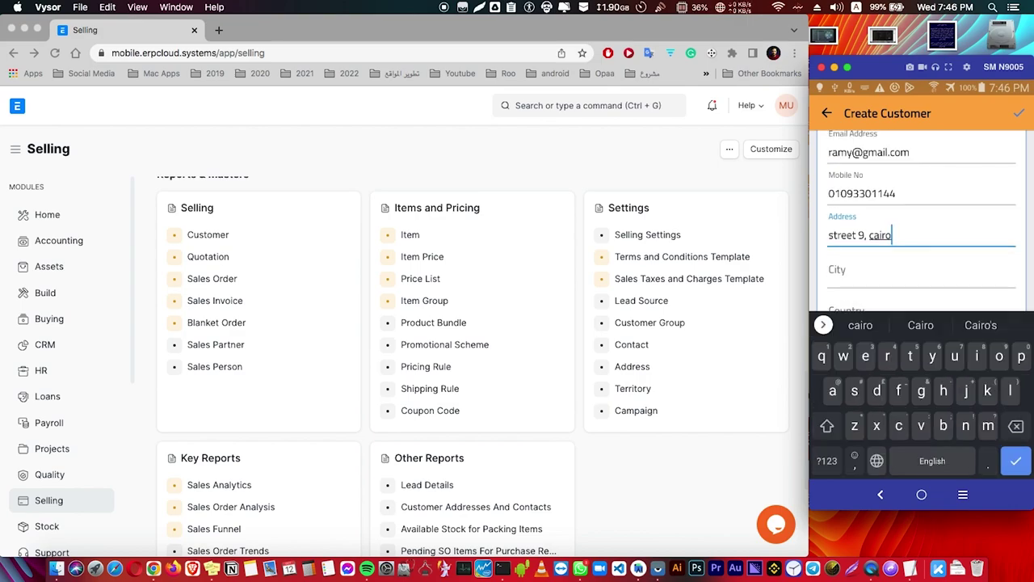
{"action": "left_click", "coordinate": [872, 273]}
{"action": "type", "text": "cairo"}
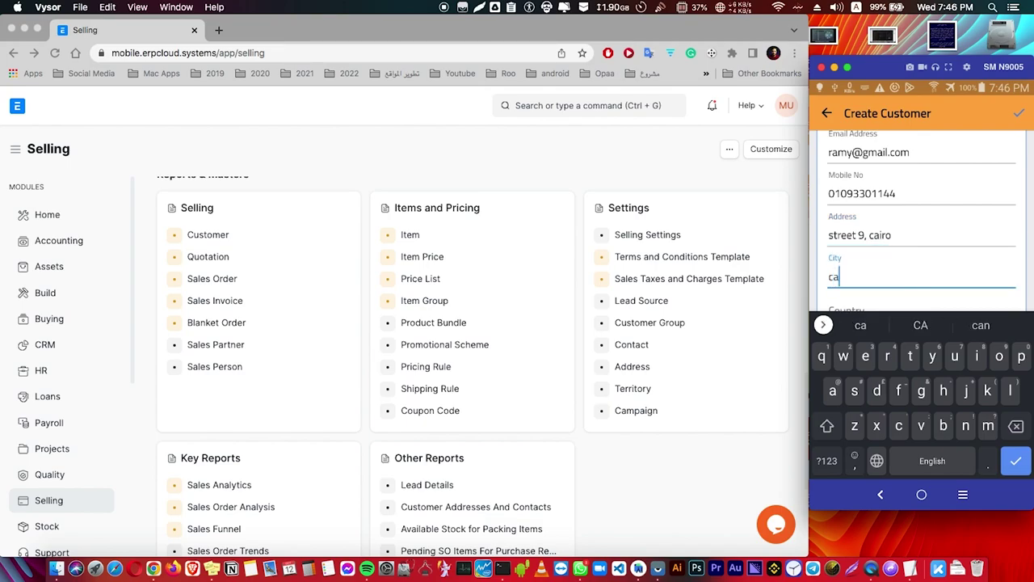
Set the country to Antigua and Barbuda, currency to AMD and price list to APEX
{"action": "left_click", "coordinate": [857, 266]}
{"action": "scroll", "coordinate": [880, 324], "scroll_direction": "down", "scroll_amount": 3}
{"action": "left_click", "coordinate": [881, 392]}
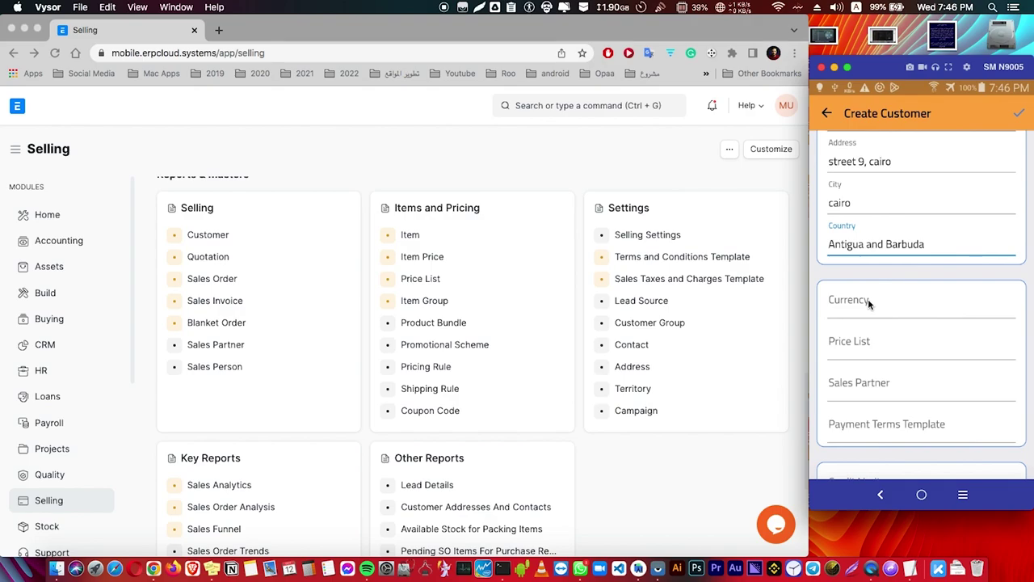
{"action": "left_click", "coordinate": [869, 302]}
{"action": "left_click", "coordinate": [885, 323]}
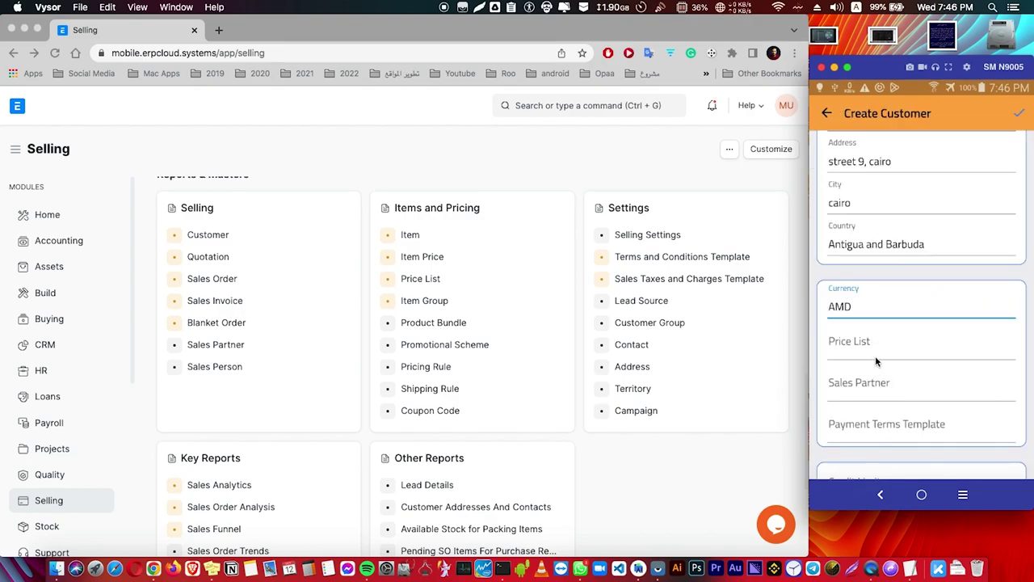
{"action": "left_click", "coordinate": [871, 347]}
{"action": "left_click", "coordinate": [889, 254]}
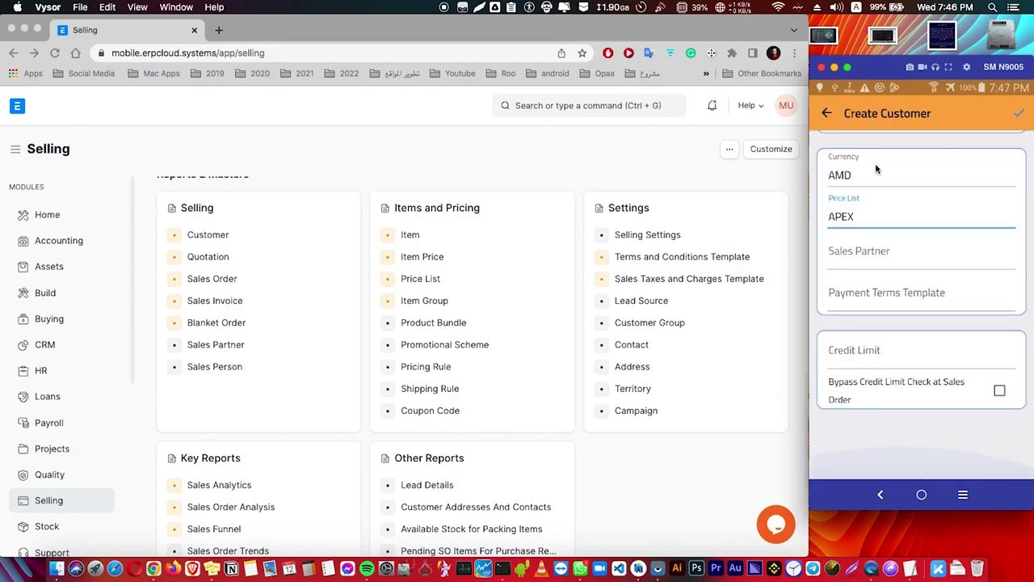
Pick a sales partner, '30 Days 100% Invoice Date' payment terms and 200 credit limit, then save
{"action": "left_click", "coordinate": [836, 256]}
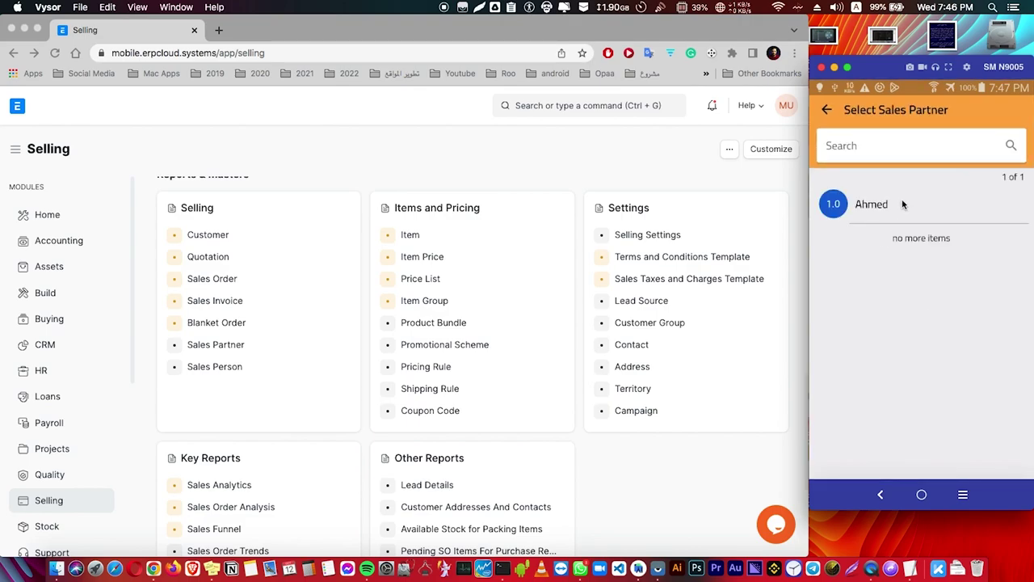
{"action": "left_click", "coordinate": [893, 215]}
{"action": "left_click", "coordinate": [888, 293]}
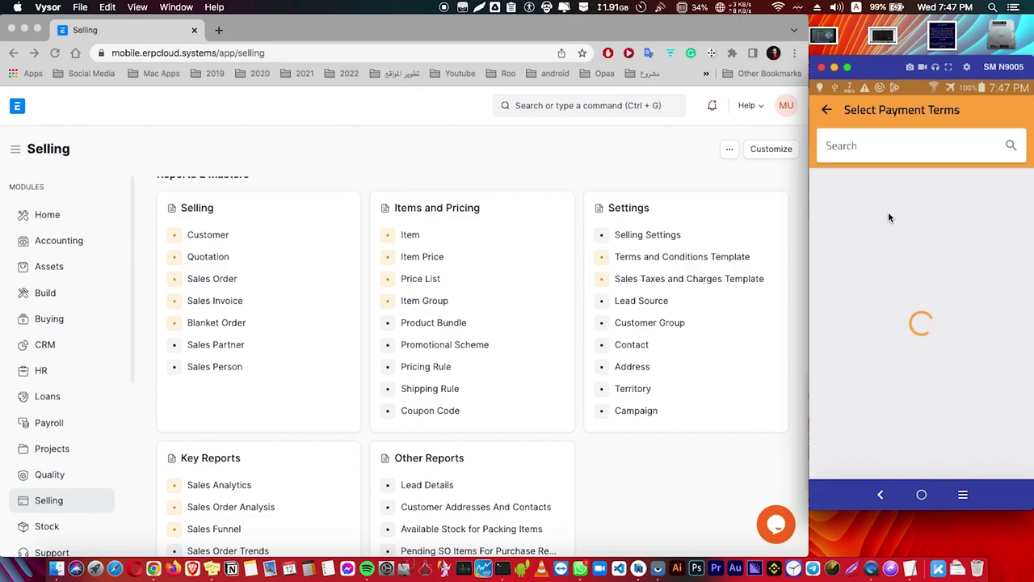
{"action": "left_click", "coordinate": [870, 324]}
{"action": "left_click", "coordinate": [865, 353]}
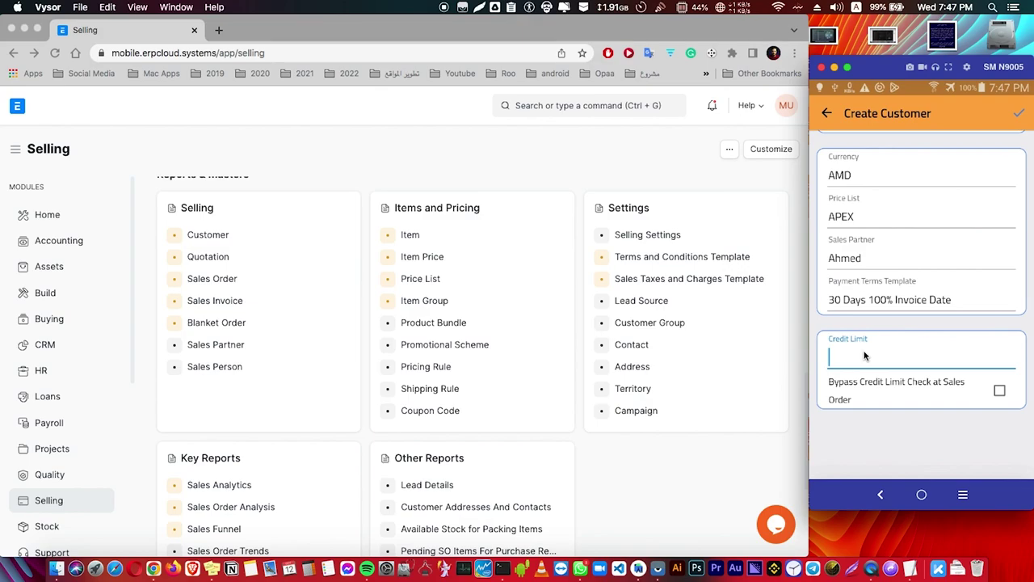
{"action": "left_click", "coordinate": [893, 359]}
{"action": "left_click", "coordinate": [893, 460]}
{"action": "left_click", "coordinate": [894, 460]}
{"action": "left_click", "coordinate": [1004, 460]}
{"action": "left_click", "coordinate": [1019, 115]}
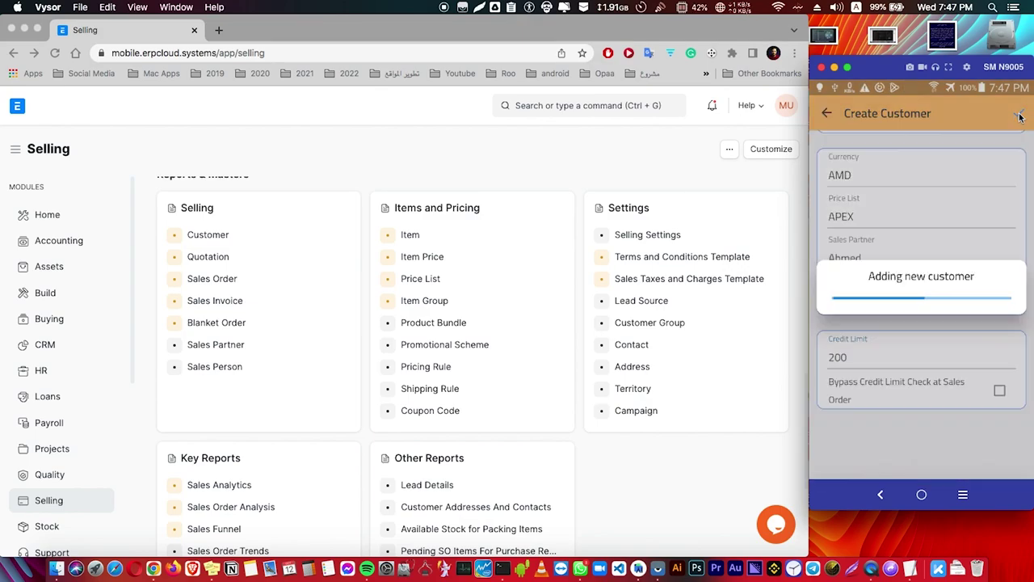
Post a 'hi' comment on the customer record
{"action": "left_click_drag", "start_coordinate": [876, 424], "coordinate": [876, 192]}
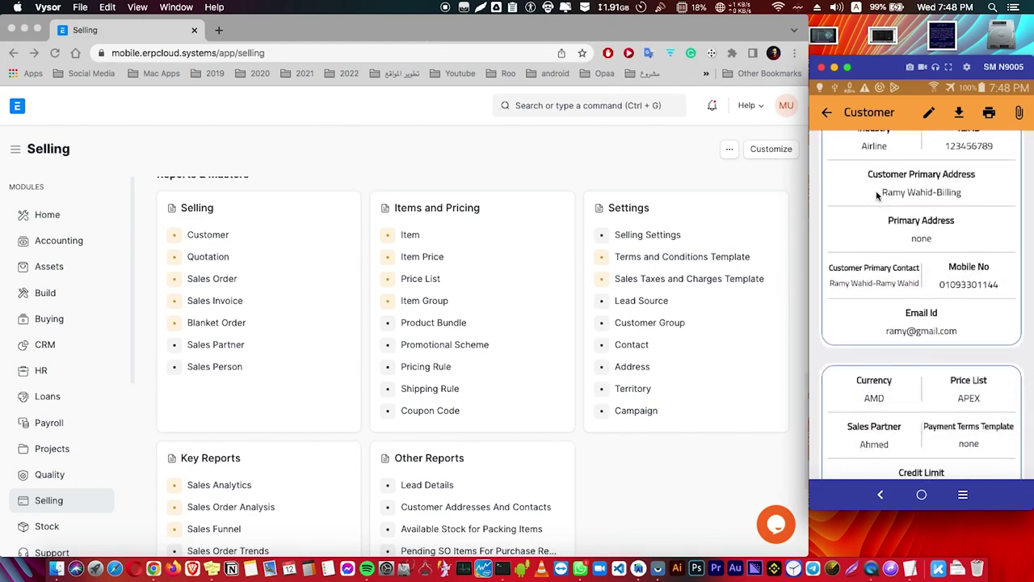
{"action": "left_click_drag", "start_coordinate": [888, 436], "coordinate": [905, 256]}
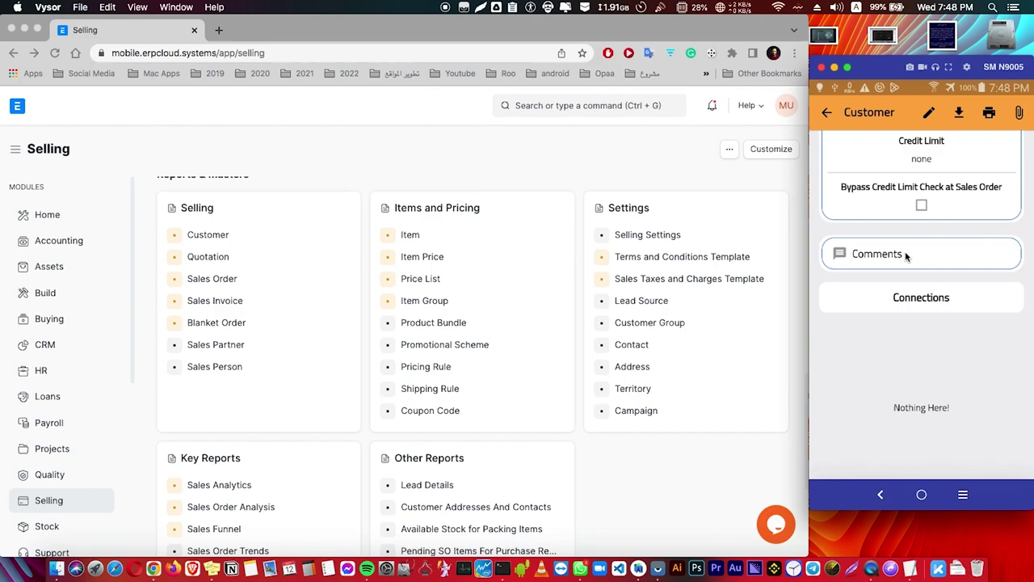
{"action": "left_click", "coordinate": [892, 255]}
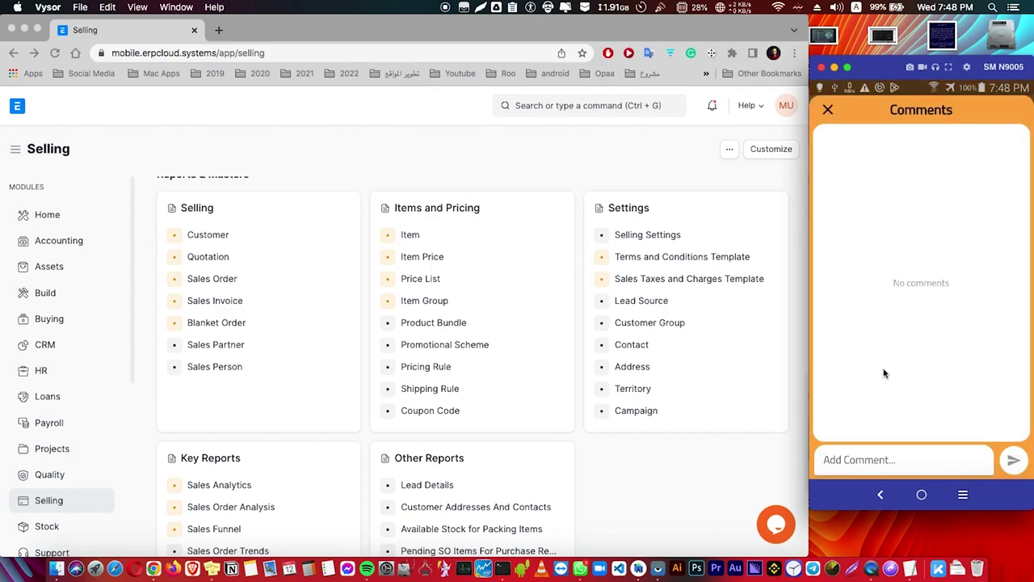
{"action": "left_click", "coordinate": [887, 465]}
{"action": "type", "text": "hi"}
{"action": "left_click", "coordinate": [1013, 291]}
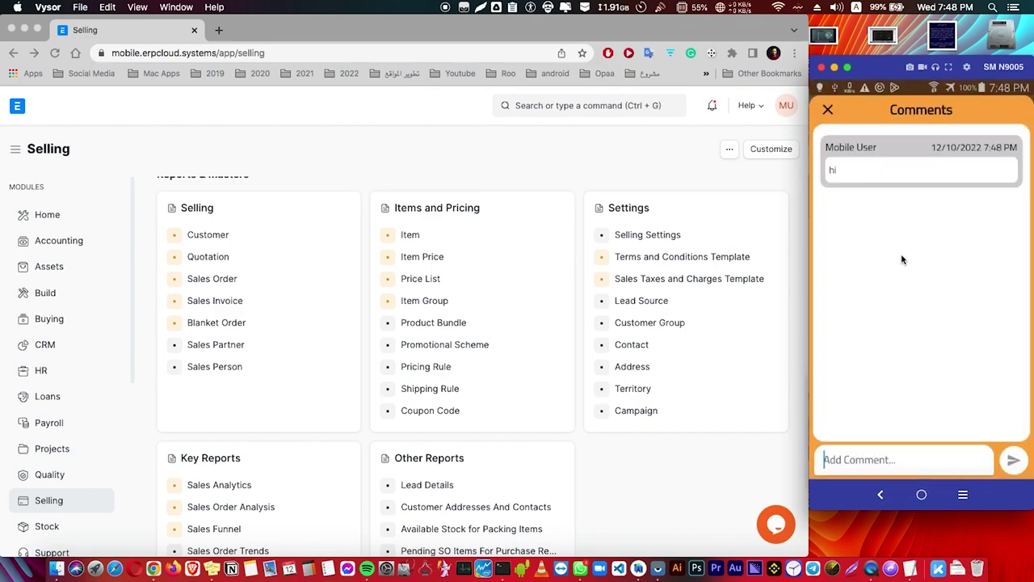
{"action": "left_click", "coordinate": [828, 110]}
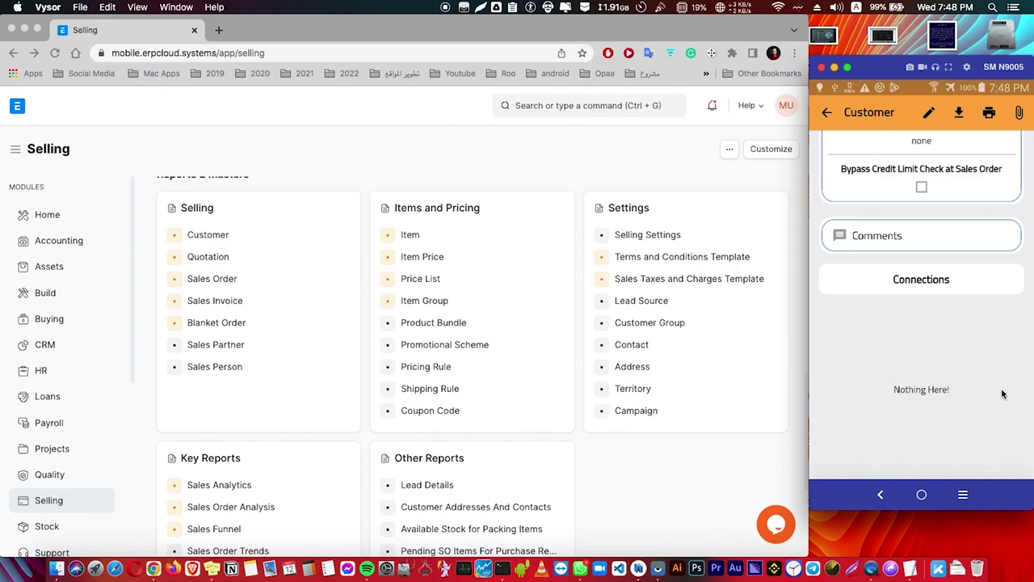
Attach a gallery photo to the customer and open its print preview
{"action": "left_click", "coordinate": [1019, 112]}
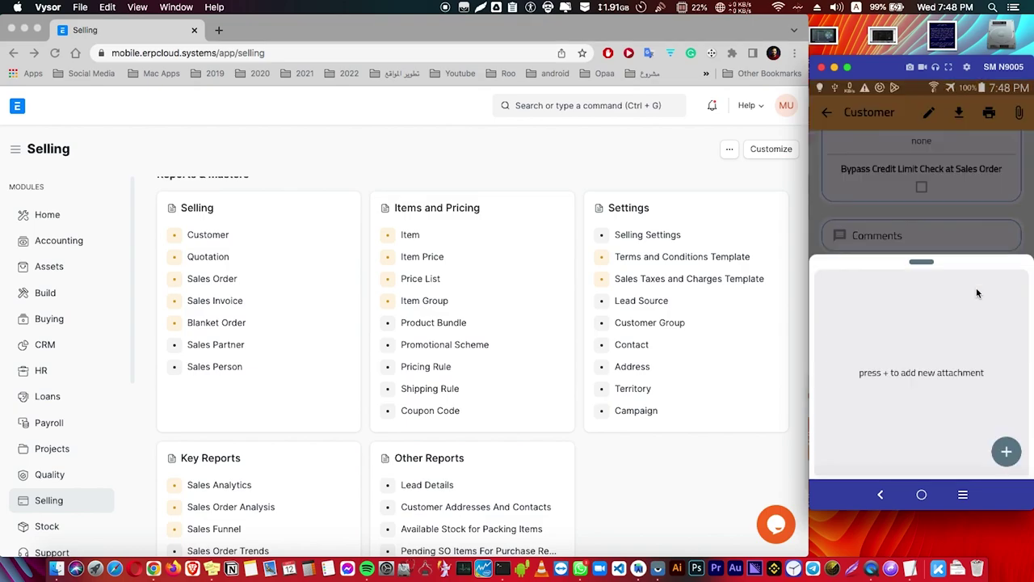
{"action": "left_click", "coordinate": [1008, 461]}
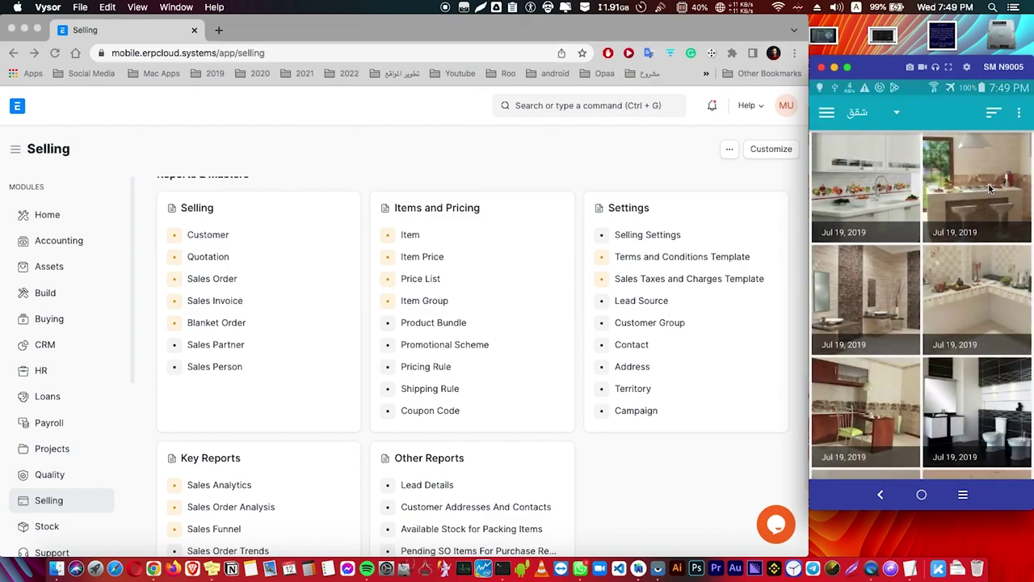
{"action": "left_click", "coordinate": [989, 230]}
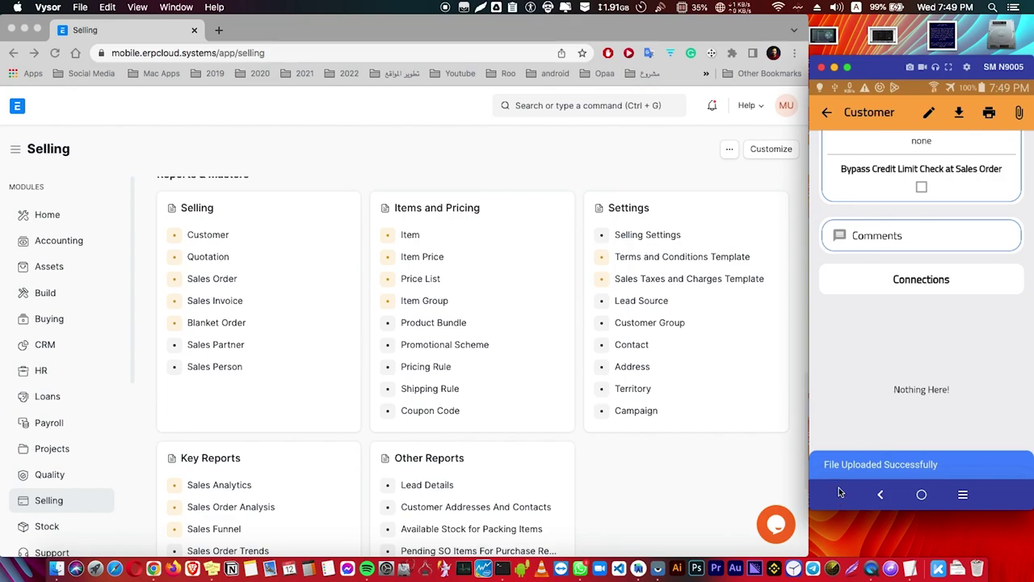
{"action": "left_click", "coordinate": [990, 117]}
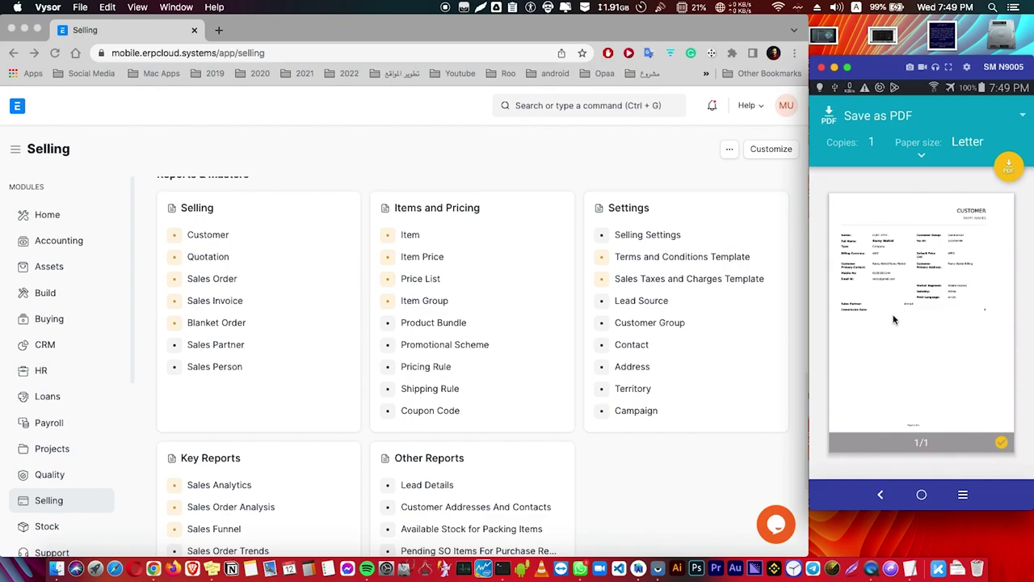
Download the customer record as a PDF and dismiss the Open with app chooser
{"action": "left_click", "coordinate": [878, 494]}
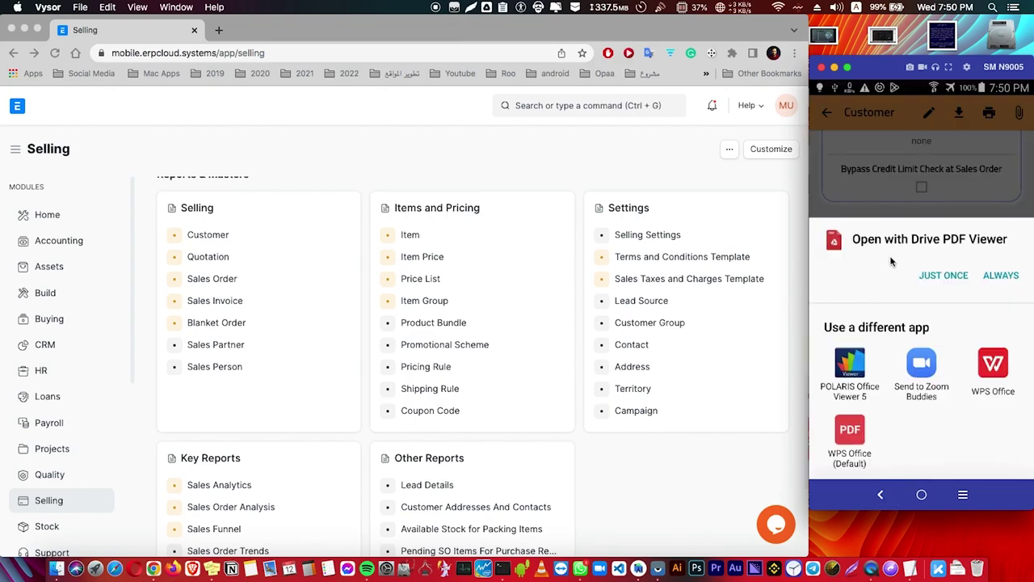
{"action": "left_click", "coordinate": [906, 177]}
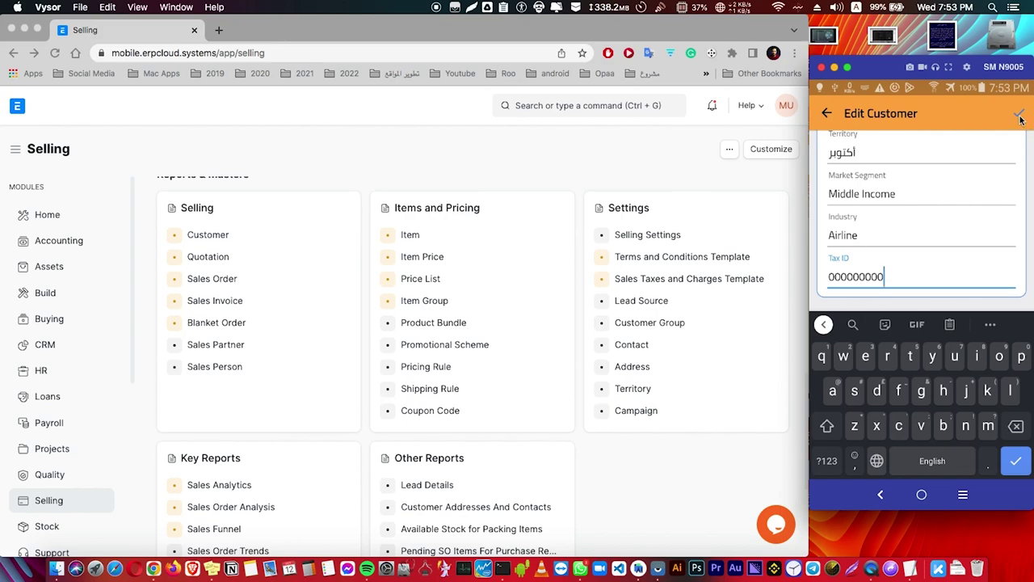
Save the customer with Tax ID 000000000, then switch over to the ERPNext web window
{"action": "left_click", "coordinate": [1019, 115]}
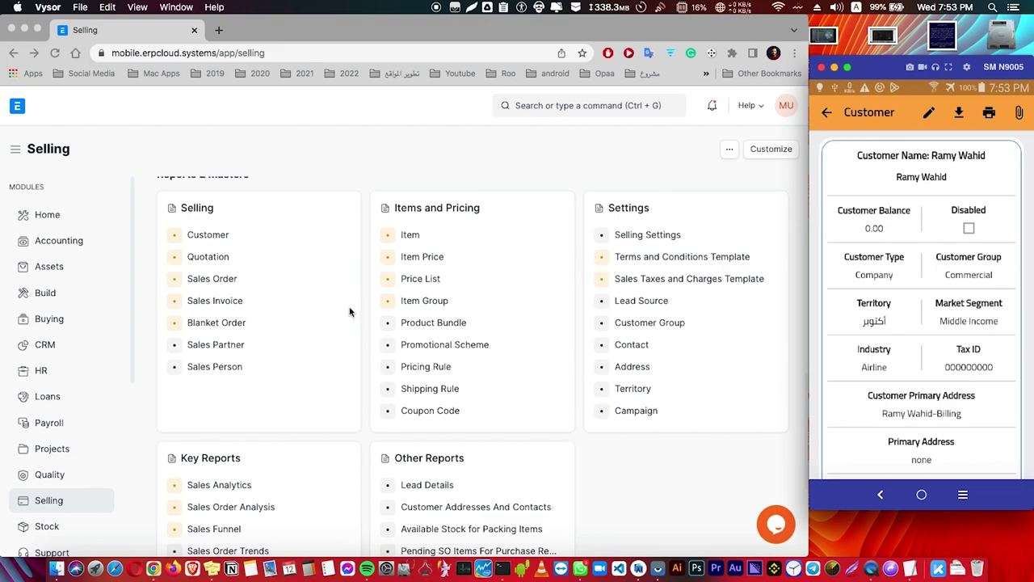
{"action": "left_click", "coordinate": [351, 245]}
{"action": "scroll", "coordinate": [536, 304], "scroll_direction": "up", "scroll_amount": 5}
{"action": "scroll", "coordinate": [469, 308], "scroll_direction": "down", "scroll_amount": 3}
{"action": "scroll", "coordinate": [429, 305], "scroll_direction": "down", "scroll_amount": 1}
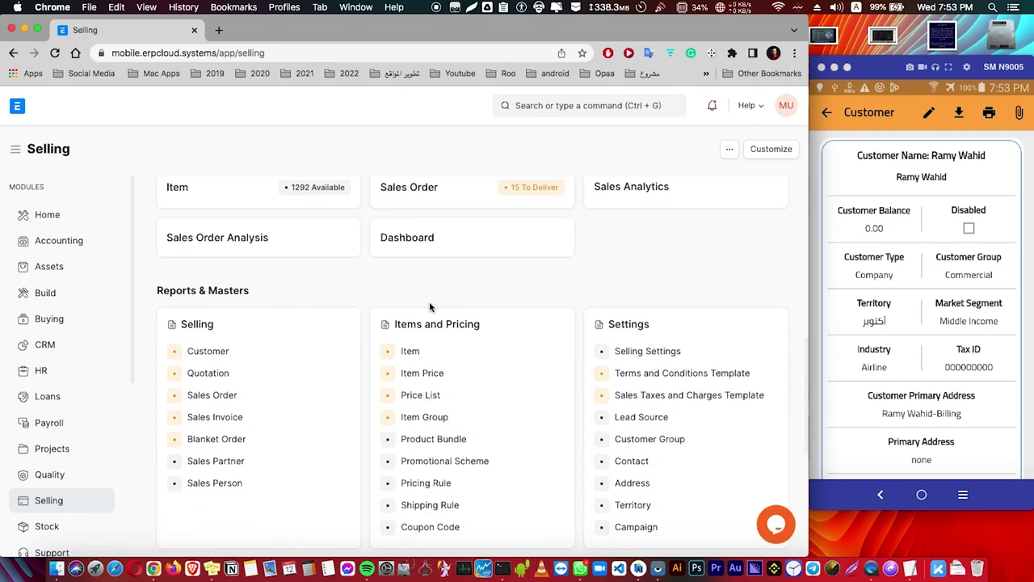
In the web Customer list, clear the Name filter and open the new customer's record
{"action": "left_click", "coordinate": [225, 354]}
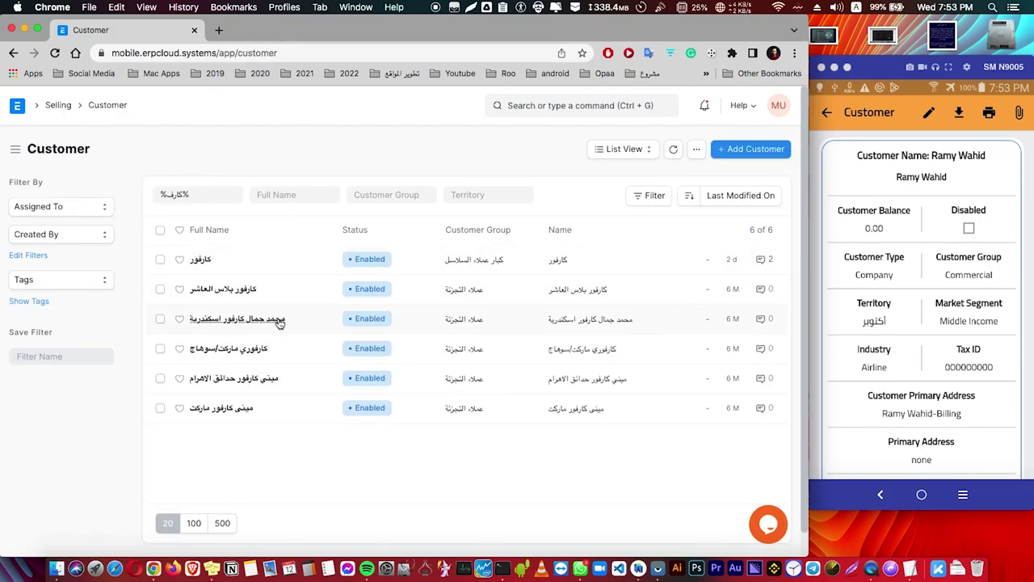
{"action": "triple_click", "coordinate": [212, 194]}
{"action": "key", "text": "BackSpace"}
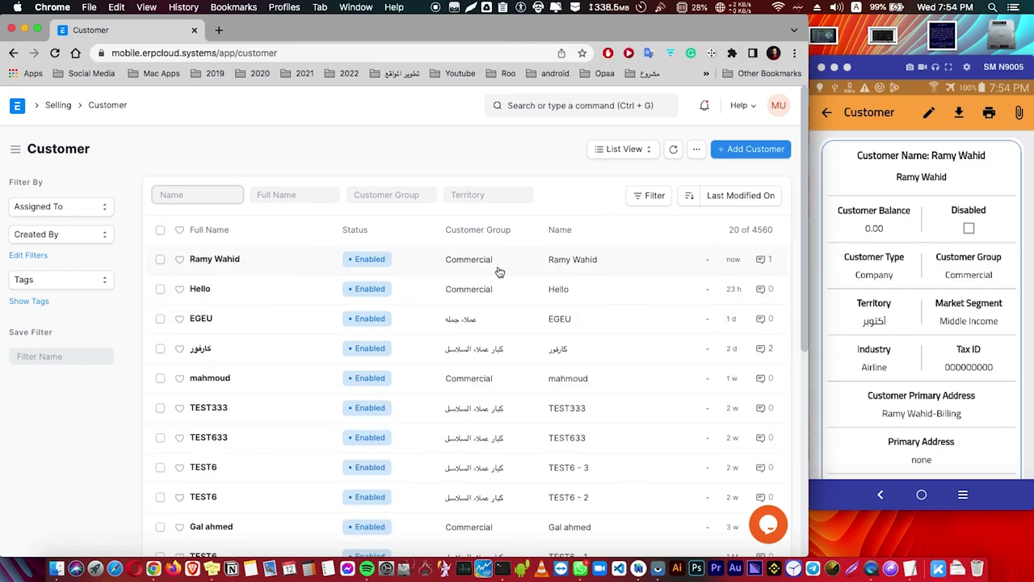
{"action": "left_click", "coordinate": [229, 262]}
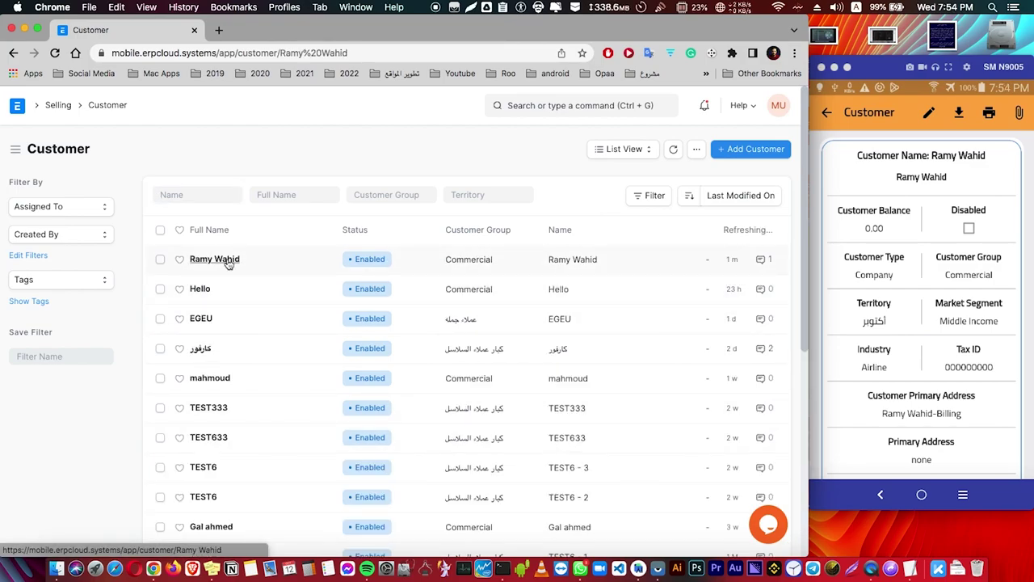
Change the Tax ID to 555555, save it, and refresh the phone's customer view
{"action": "scroll", "coordinate": [248, 258], "scroll_direction": "down", "scroll_amount": 10}
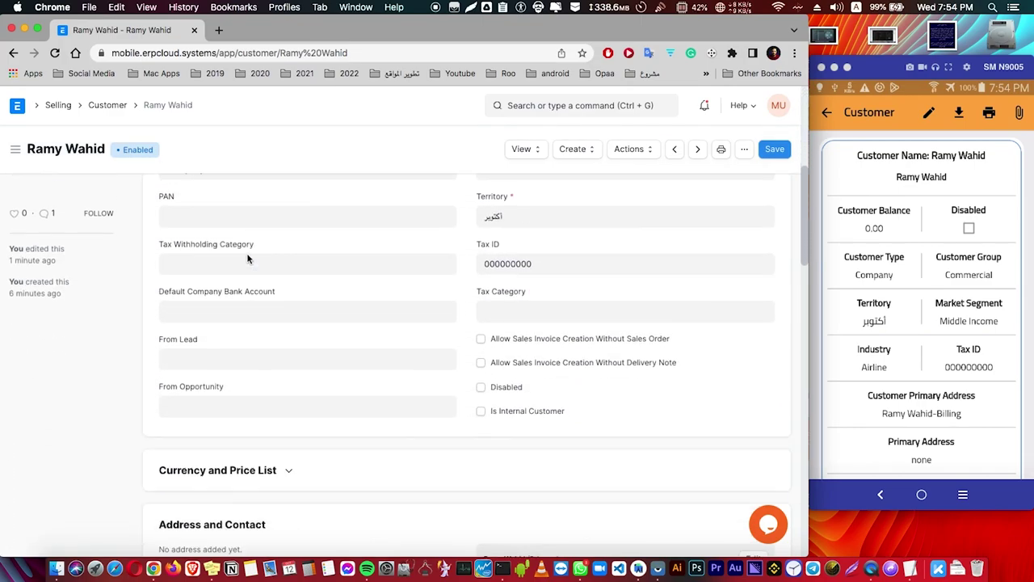
{"action": "double_click", "coordinate": [529, 230]}
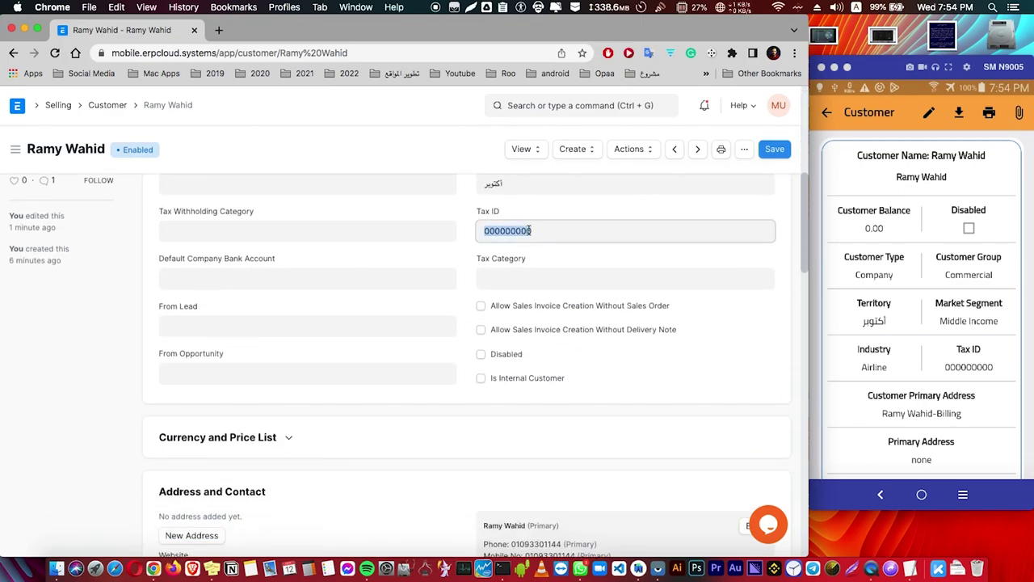
{"action": "type", "text": "555555"}
{"action": "left_click", "coordinate": [770, 150]}
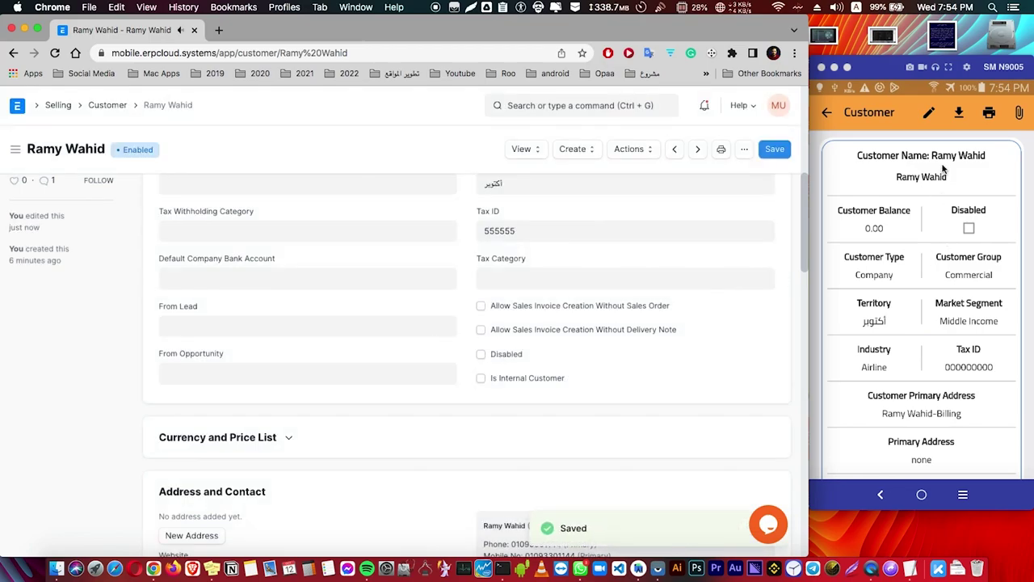
{"action": "left_click_drag", "start_coordinate": [943, 175], "coordinate": [945, 372]}
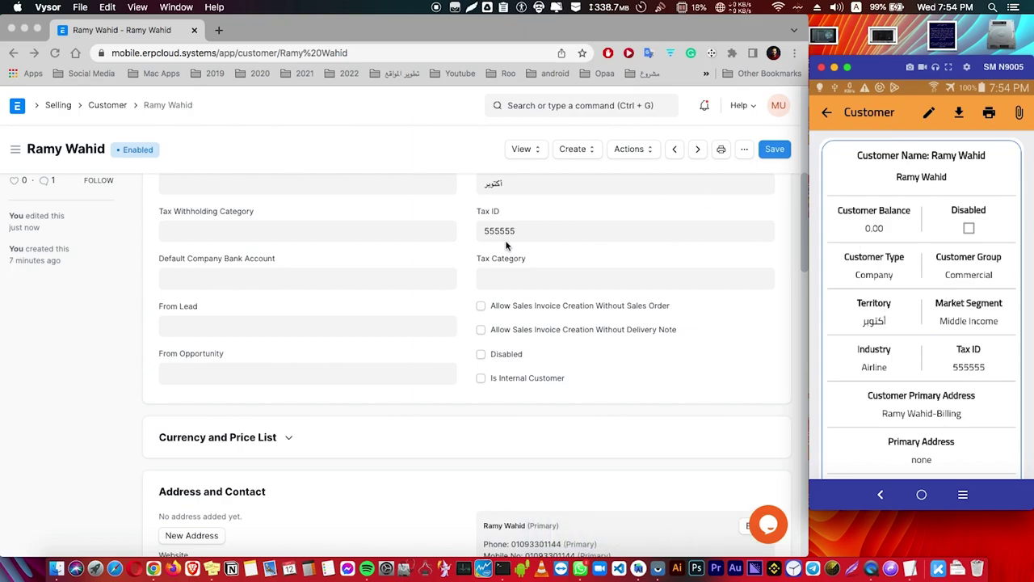
Go back to Selling, open the Sales Invoice list, and view then close its filters
{"action": "left_click", "coordinate": [827, 113]}
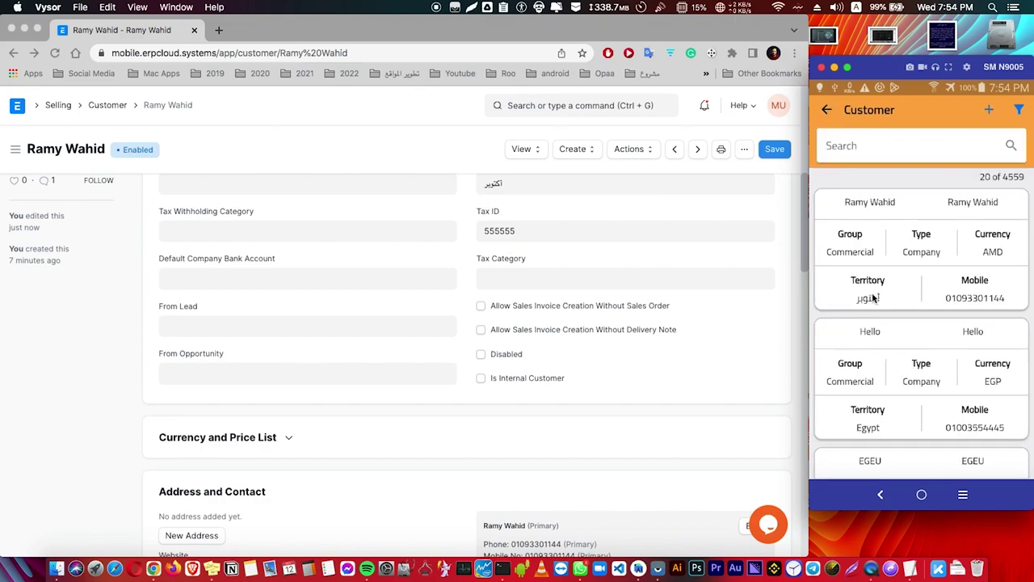
{"action": "left_click", "coordinate": [827, 112]}
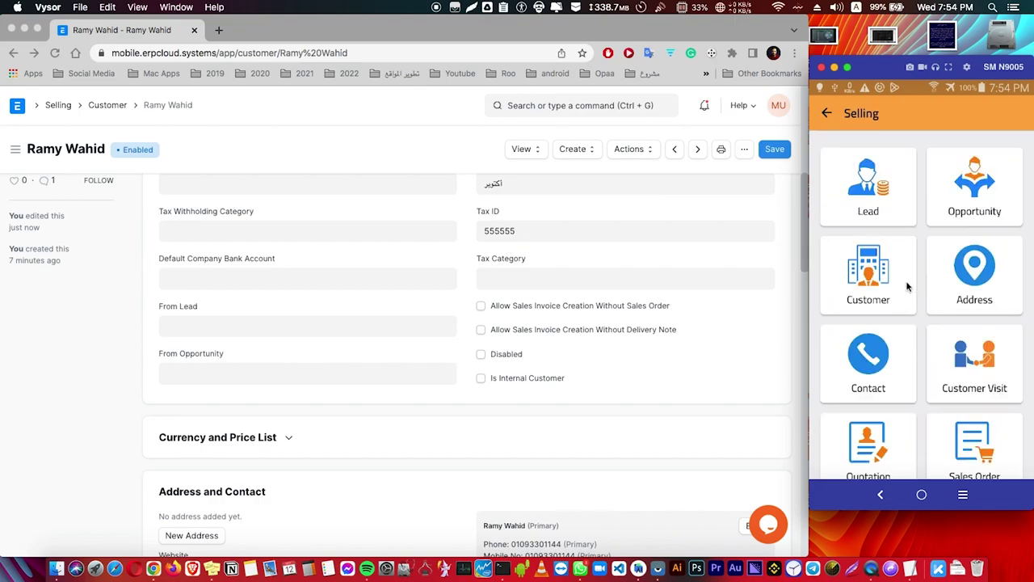
{"action": "left_click_drag", "start_coordinate": [907, 288], "coordinate": [907, 224]}
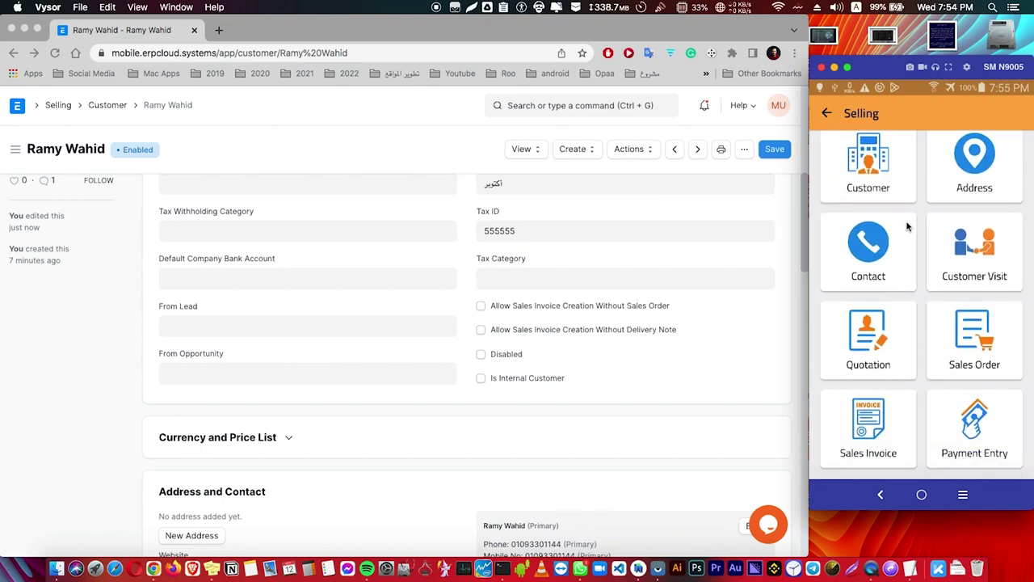
{"action": "left_click", "coordinate": [881, 451]}
{"action": "left_click_drag", "start_coordinate": [915, 412], "coordinate": [919, 314]}
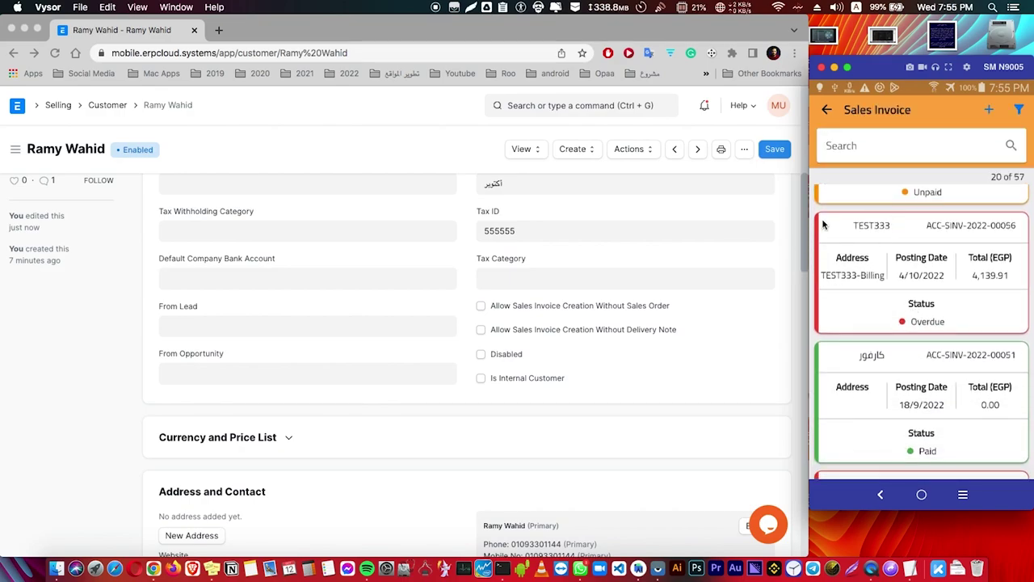
{"action": "left_click", "coordinate": [1020, 110]}
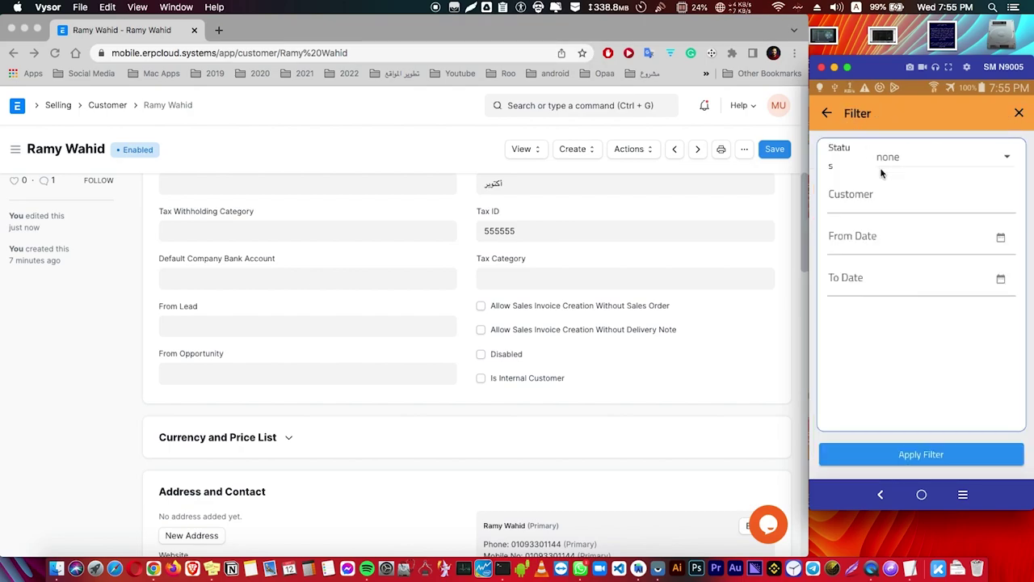
{"action": "left_click", "coordinate": [827, 114]}
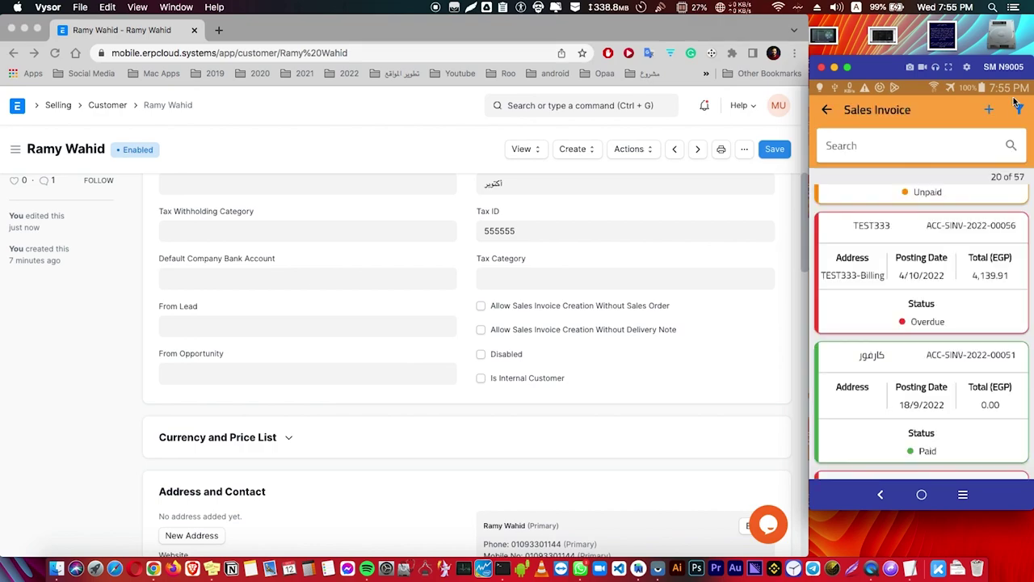
Create a new sales invoice and choose the newly created customer
{"action": "left_click", "coordinate": [987, 112]}
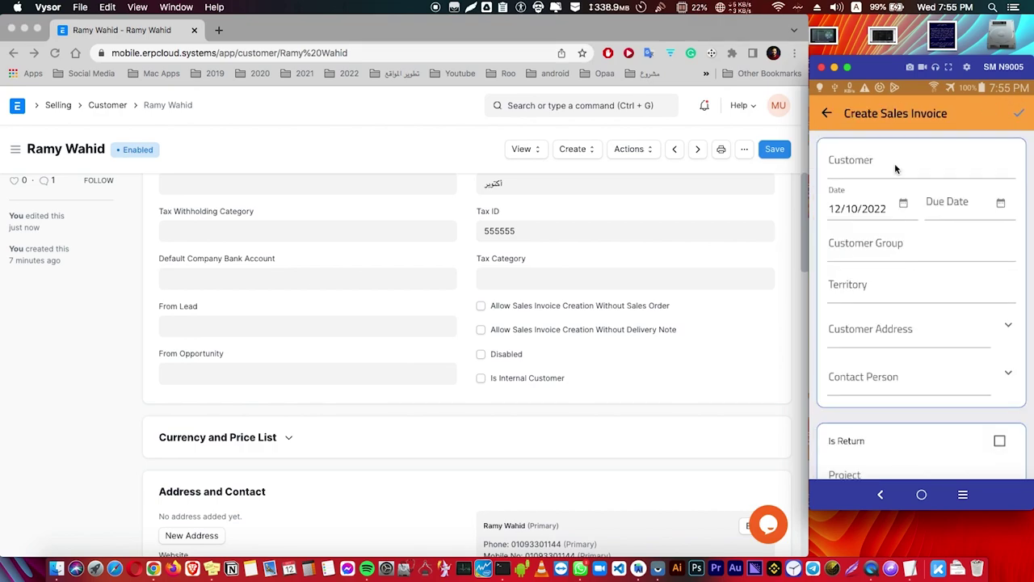
{"action": "left_click", "coordinate": [893, 166]}
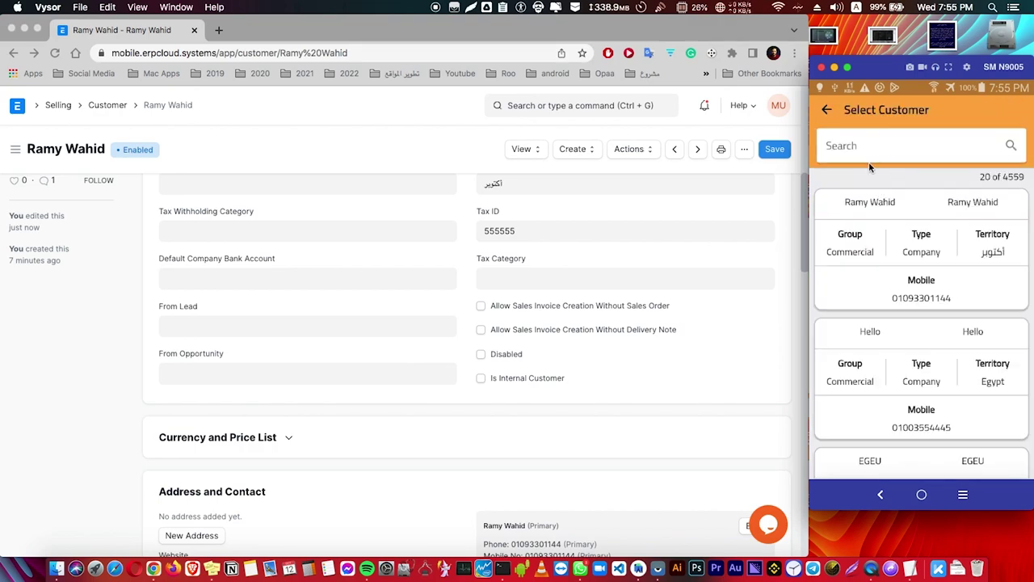
{"action": "left_click", "coordinate": [871, 204]}
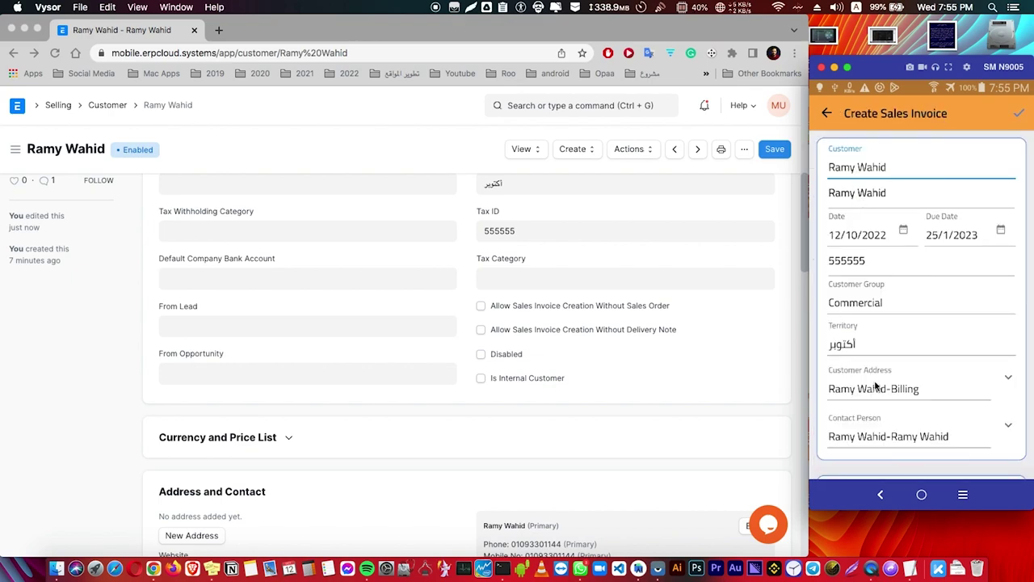
{"action": "scroll", "coordinate": [878, 339], "scroll_direction": "down", "scroll_amount": 2}
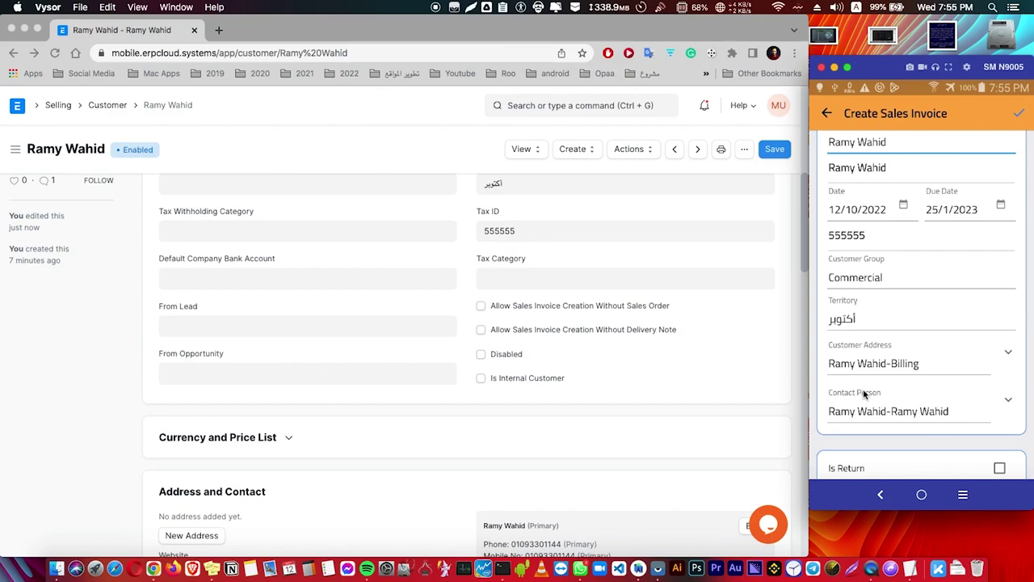
Set the due date to 26/1/2023, assign Project 1, and edit the price list exchange rate
{"action": "left_click", "coordinate": [931, 228]}
{"action": "left_click", "coordinate": [947, 336]}
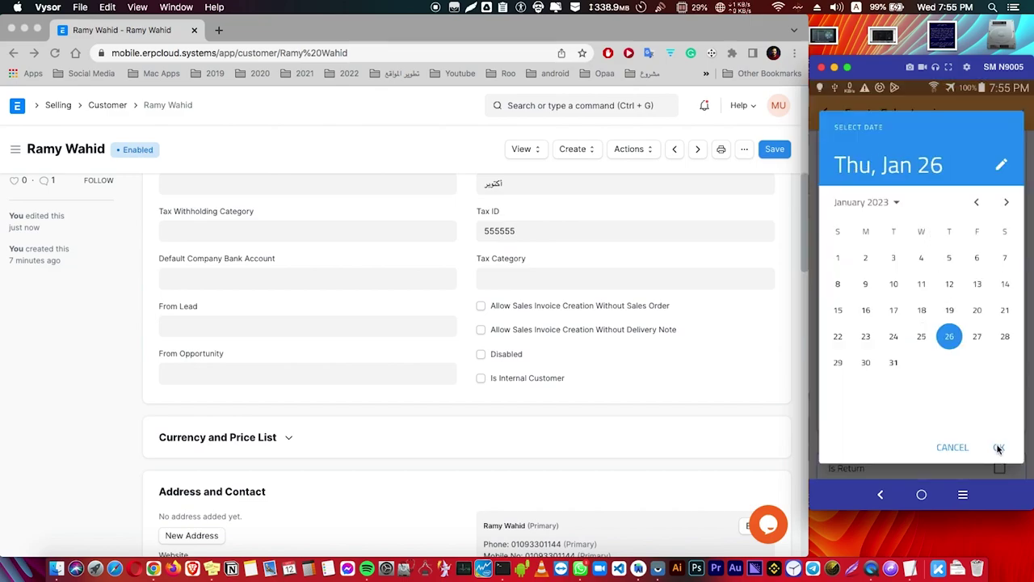
{"action": "key", "text": "Return"}
{"action": "scroll", "coordinate": [926, 415], "scroll_direction": "down", "scroll_amount": 5}
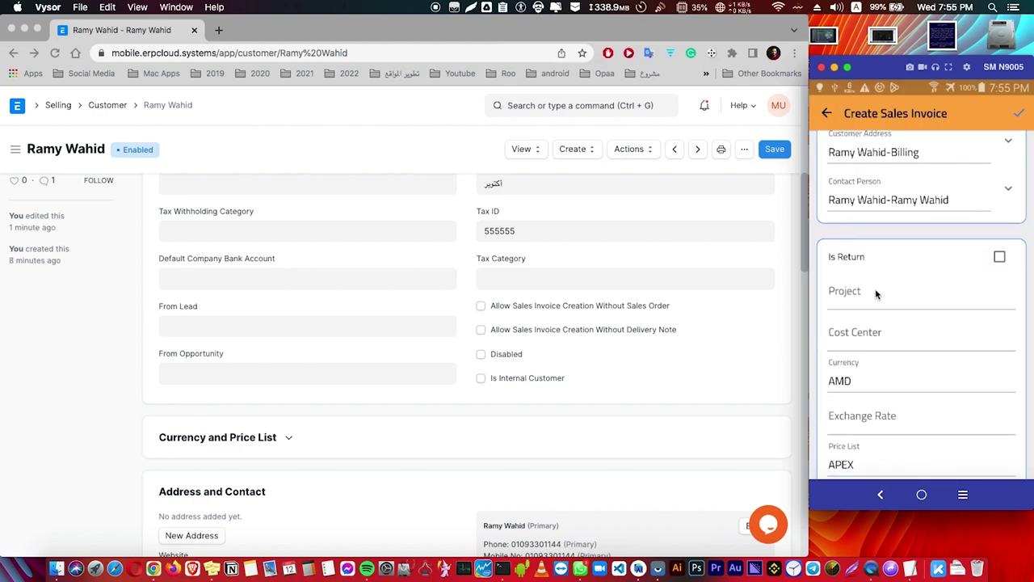
{"action": "left_click", "coordinate": [870, 297]}
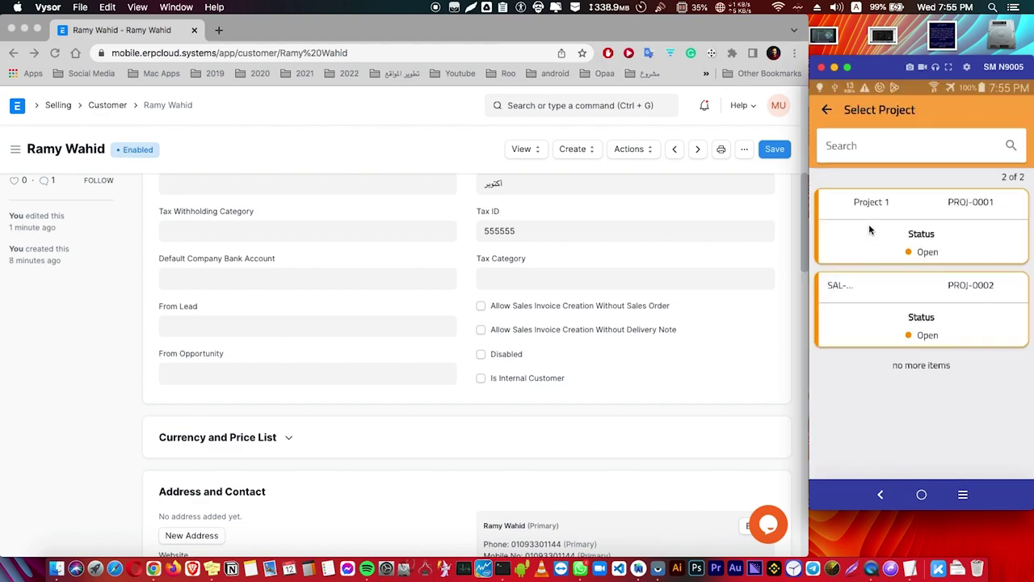
{"action": "left_click", "coordinate": [878, 238]}
{"action": "scroll", "coordinate": [921, 242], "scroll_direction": "down", "scroll_amount": 3}
{"action": "left_click", "coordinate": [902, 206]}
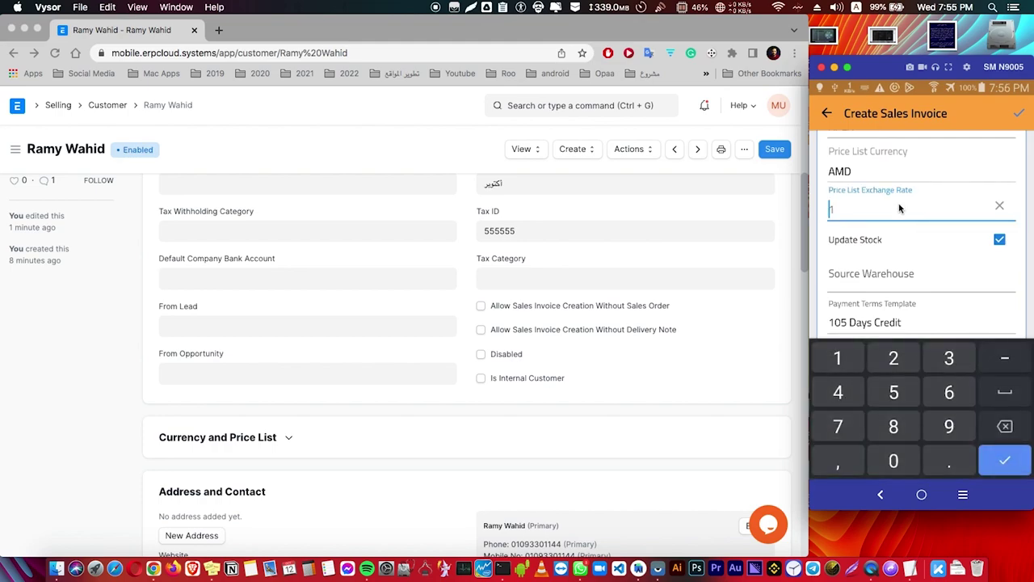
{"action": "scroll", "coordinate": [917, 211], "scroll_direction": "down", "scroll_amount": 5}
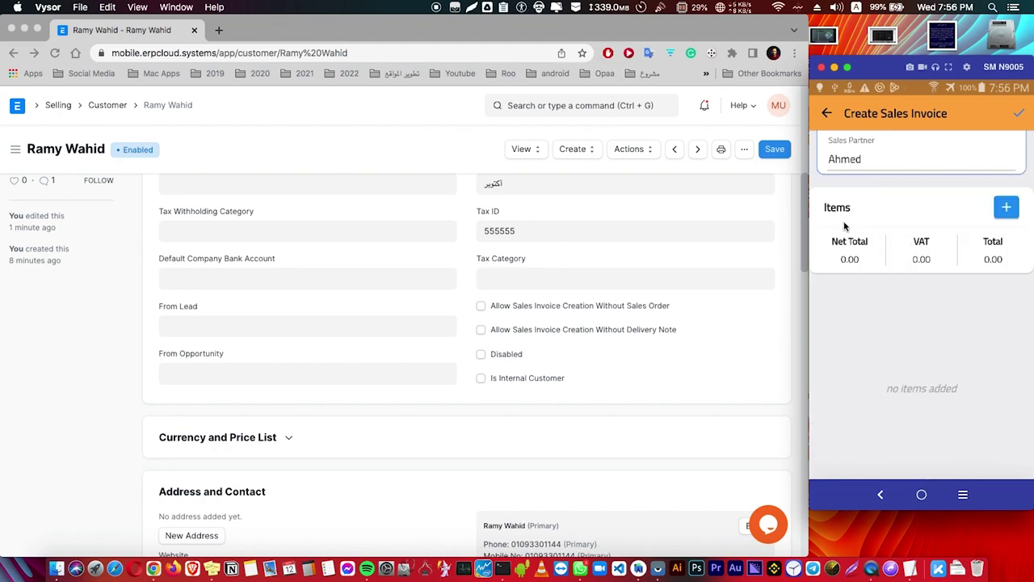
Add item 1002 with quantity 5 and item 1003 with quantity 2, totalling 280.31
{"action": "left_click", "coordinate": [1006, 208]}
{"action": "scroll", "coordinate": [926, 302], "scroll_direction": "down", "scroll_amount": 3}
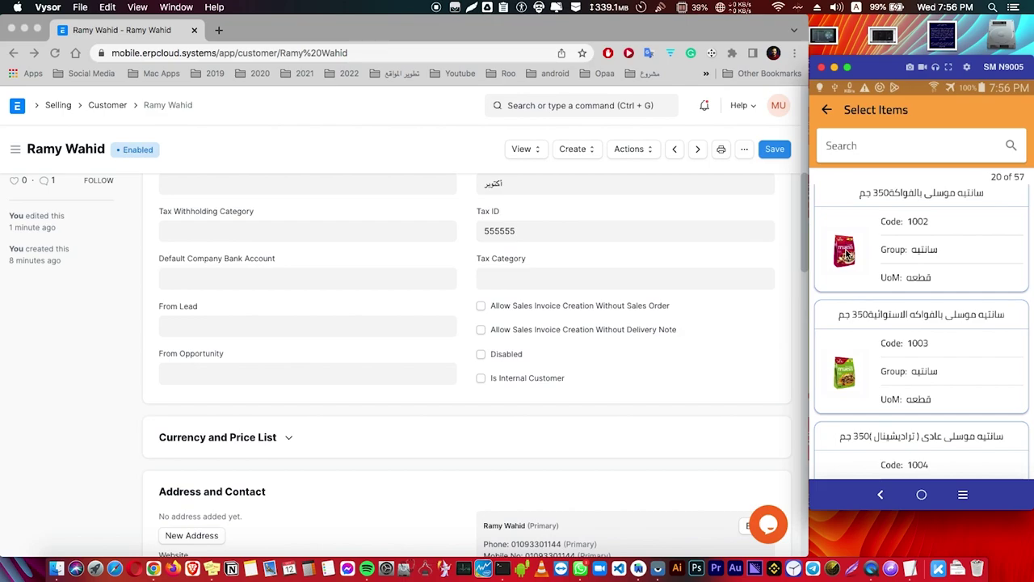
{"action": "left_click", "coordinate": [846, 254]}
{"action": "left_click", "coordinate": [895, 393]}
{"action": "left_click", "coordinate": [1006, 459]}
{"action": "left_click", "coordinate": [1006, 196]}
{"action": "left_click", "coordinate": [858, 276]}
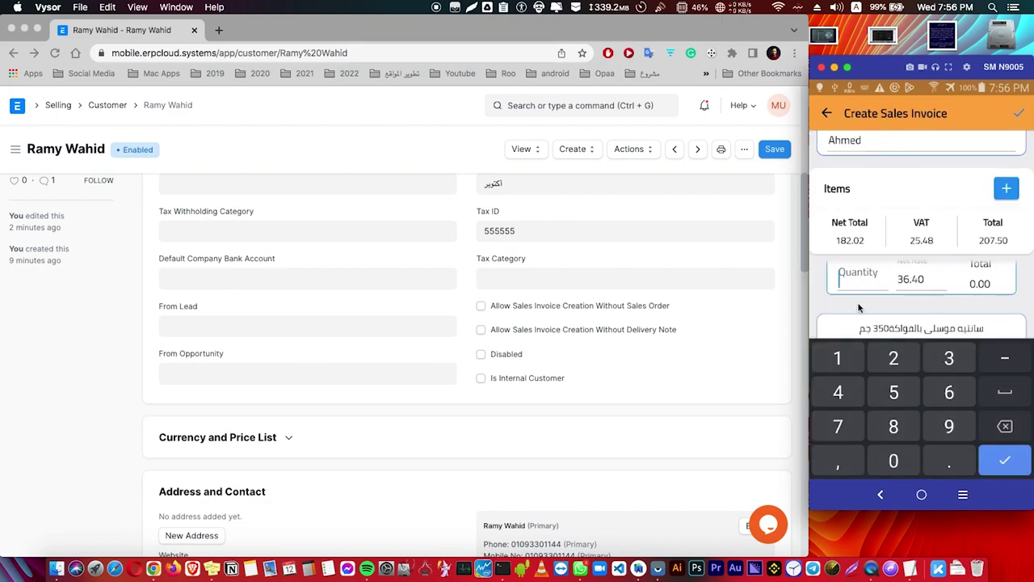
{"action": "left_click", "coordinate": [893, 358]}
{"action": "left_click", "coordinate": [1005, 459]}
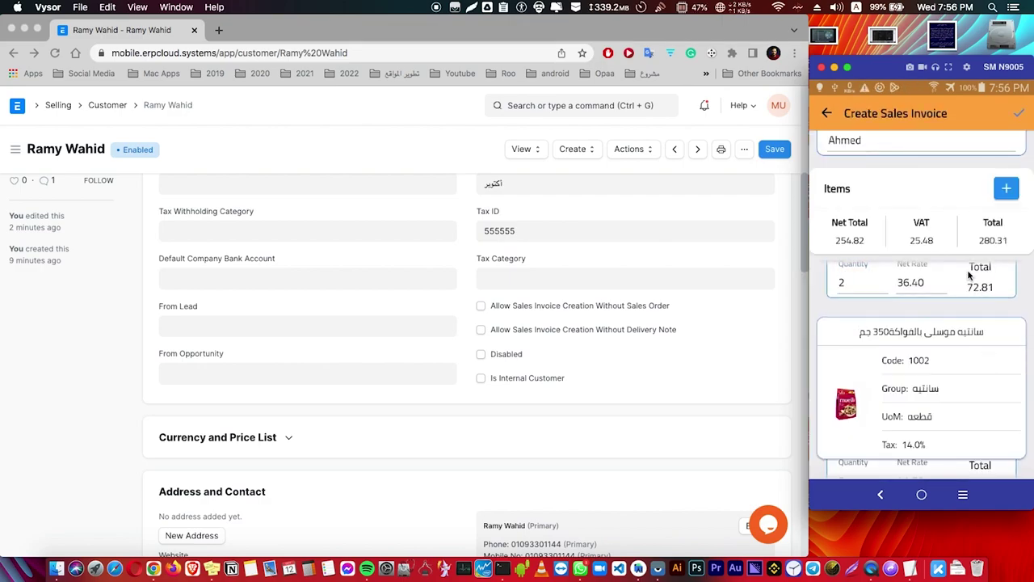
{"action": "scroll", "coordinate": [916, 412], "scroll_direction": "down", "scroll_amount": 1}
{"action": "scroll", "coordinate": [914, 450], "scroll_direction": "up", "scroll_amount": 4}
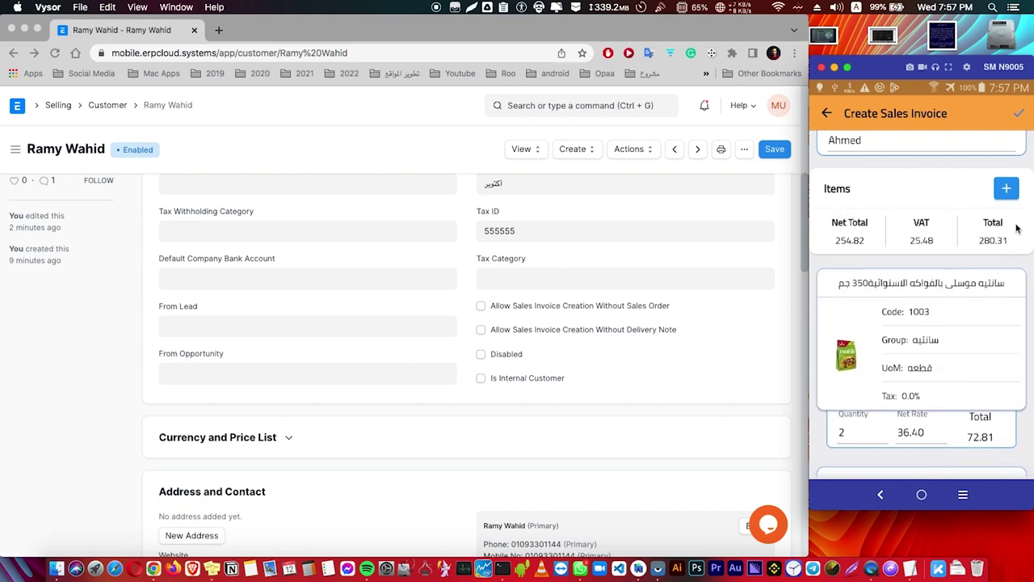
Set the required Source Warehouse to 113 - ECS and save the invoice as a draft
{"action": "left_click", "coordinate": [1020, 118]}
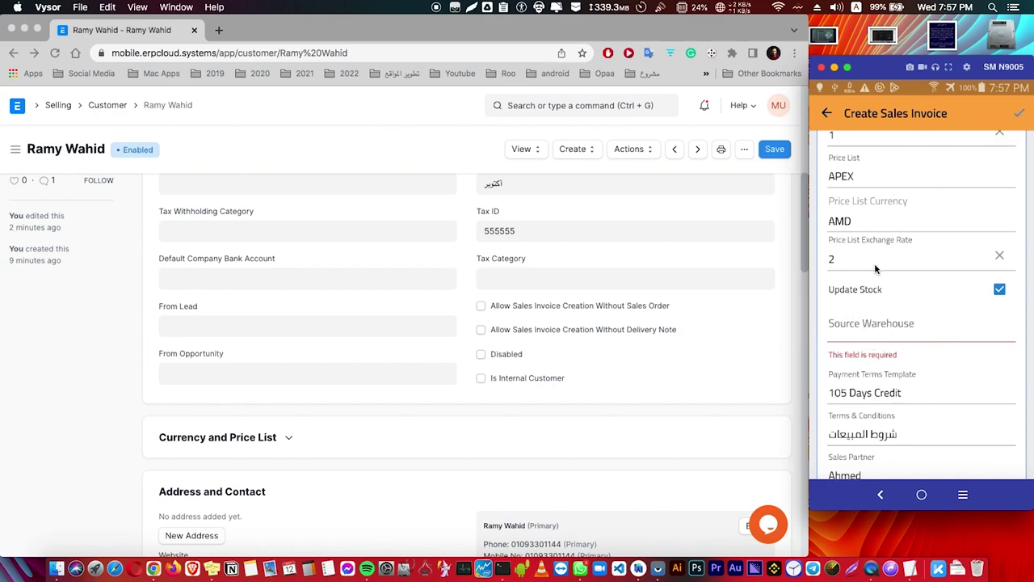
{"action": "left_click", "coordinate": [865, 322]}
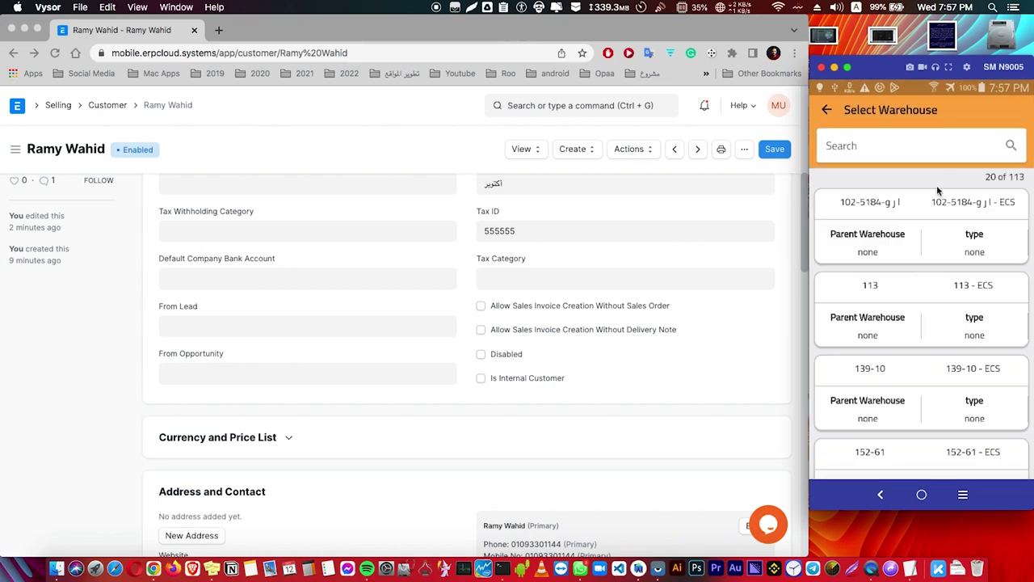
{"action": "left_click", "coordinate": [874, 313]}
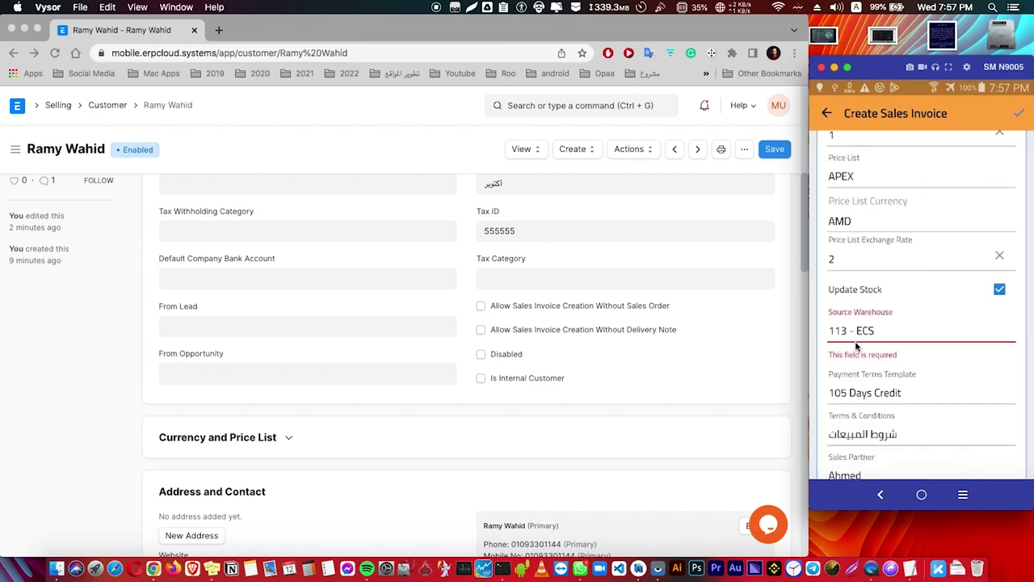
{"action": "left_click", "coordinate": [1019, 117]}
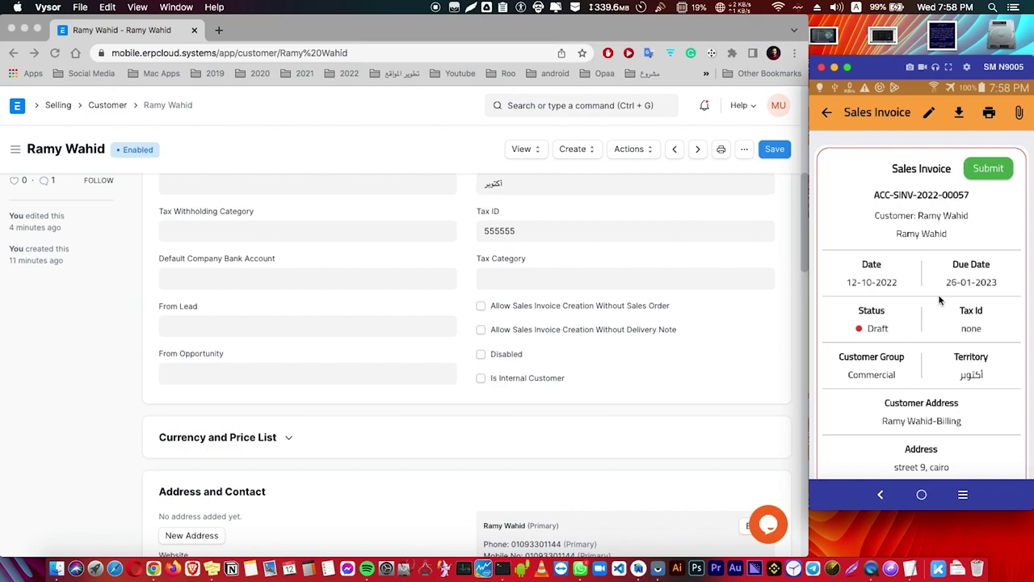
{"action": "scroll", "coordinate": [942, 324], "scroll_direction": "down", "scroll_amount": 5}
{"action": "scroll", "coordinate": [937, 280], "scroll_direction": "down", "scroll_amount": 6}
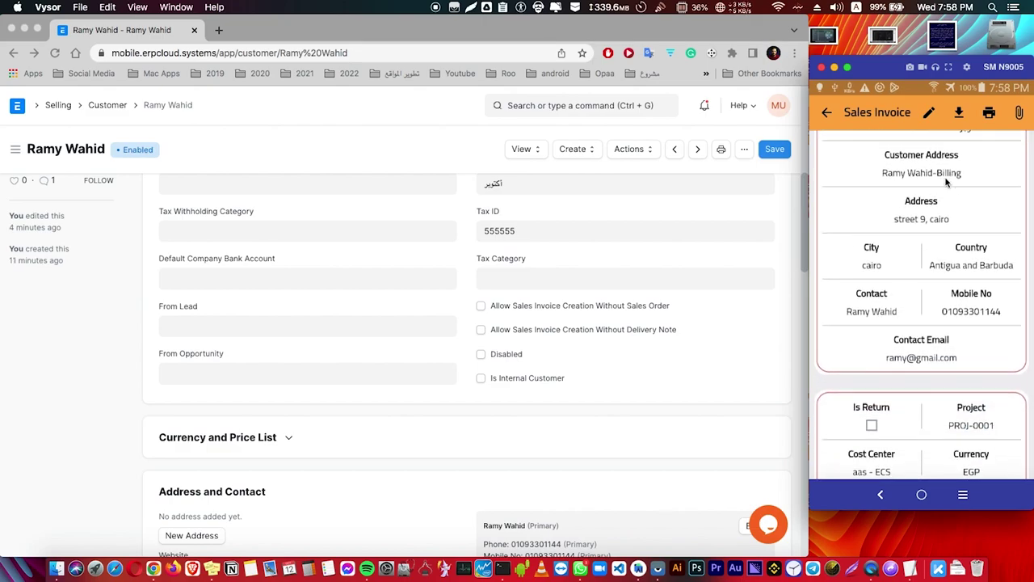
{"action": "scroll", "coordinate": [930, 284], "scroll_direction": "down", "scroll_amount": 10}
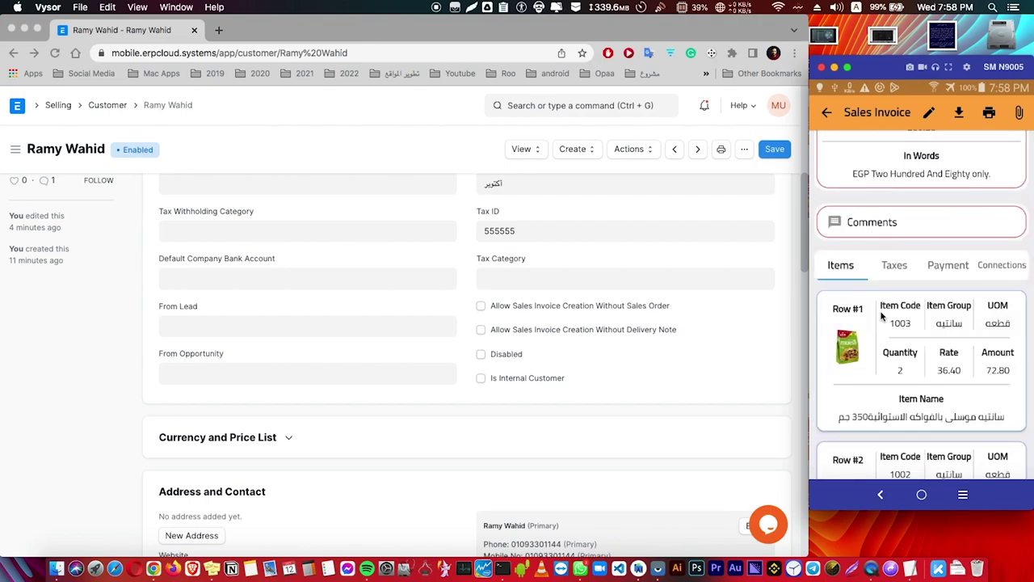
{"action": "scroll", "coordinate": [890, 298], "scroll_direction": "down", "scroll_amount": 4}
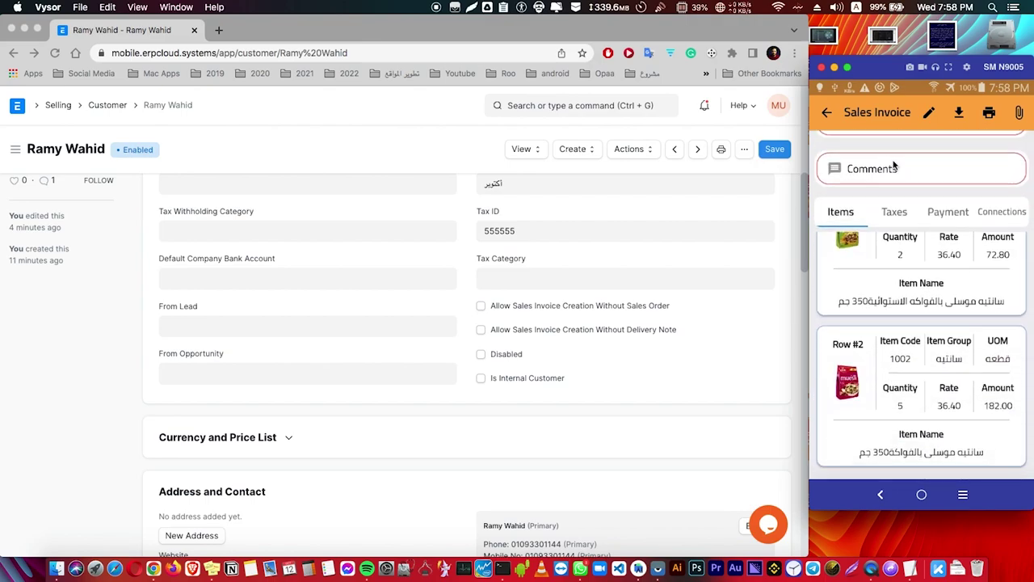
{"action": "left_click", "coordinate": [894, 212]}
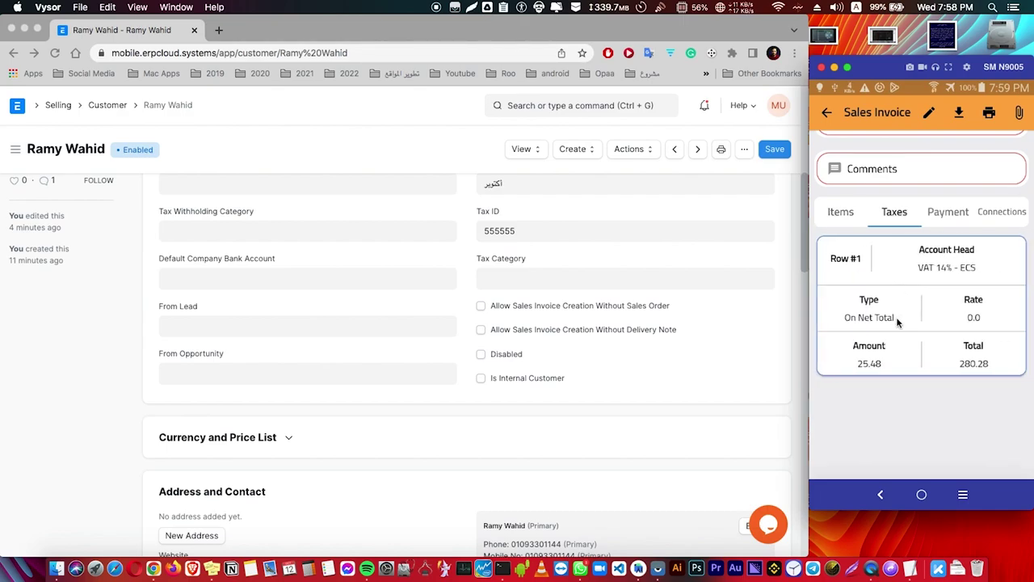
{"action": "left_click", "coordinate": [900, 318]}
{"action": "left_click", "coordinate": [947, 214]}
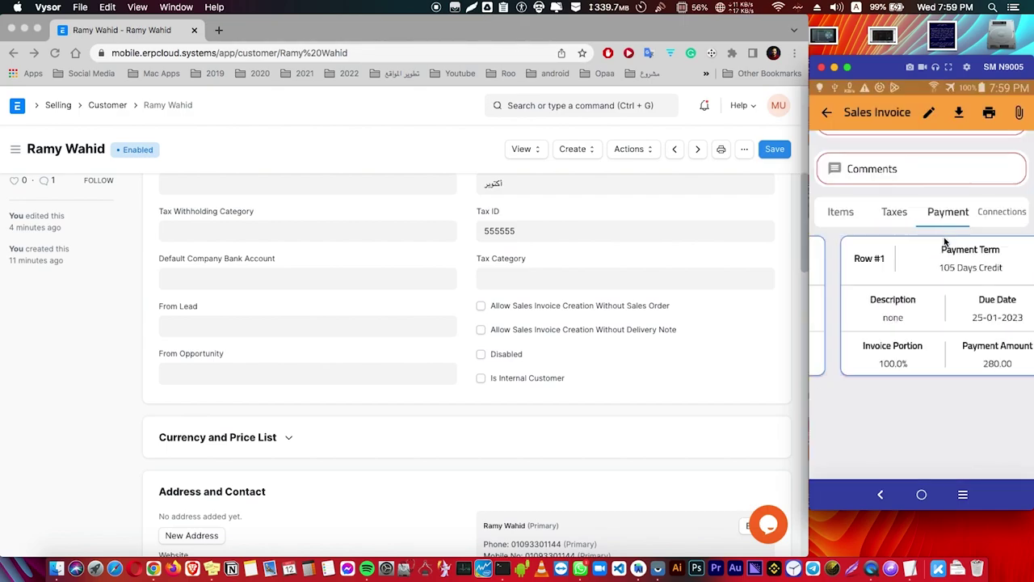
{"action": "left_click", "coordinate": [989, 218]}
{"action": "left_click", "coordinate": [845, 213]}
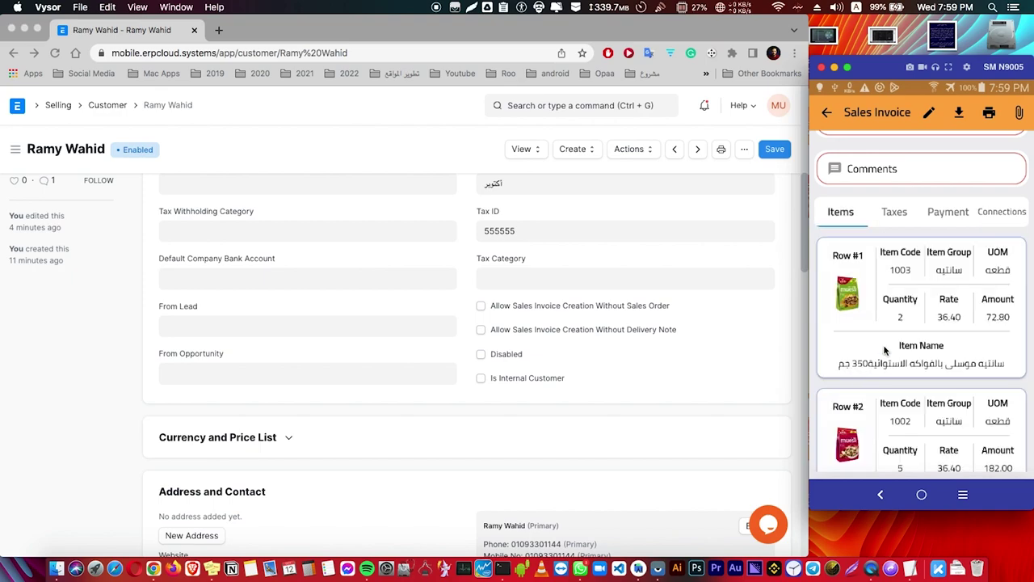
{"action": "left_click", "coordinate": [866, 338]}
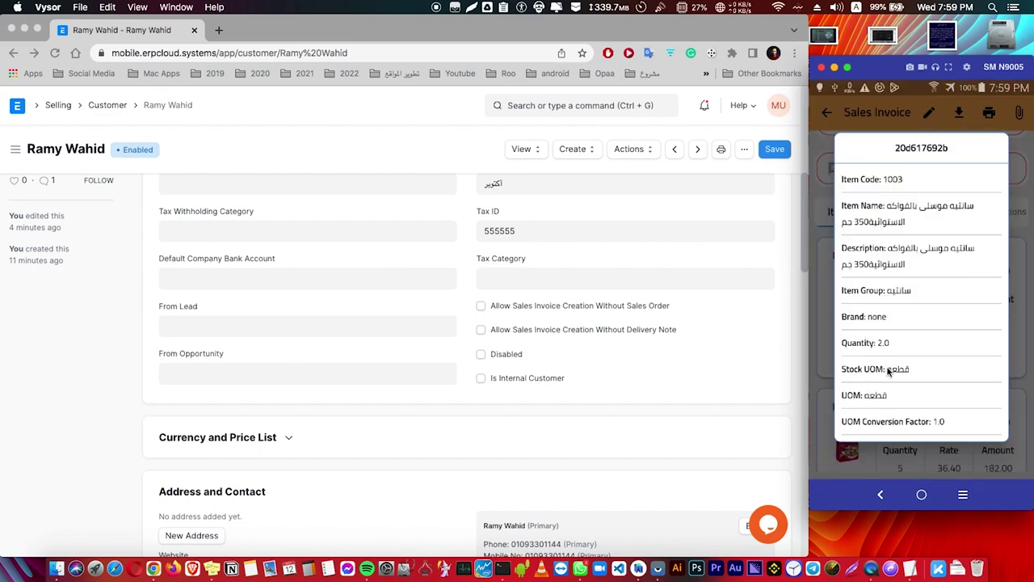
{"action": "left_click_drag", "start_coordinate": [913, 340], "coordinate": [914, 200]}
{"action": "left_click_drag", "start_coordinate": [865, 349], "coordinate": [891, 221]}
{"action": "right_click", "coordinate": [876, 316]}
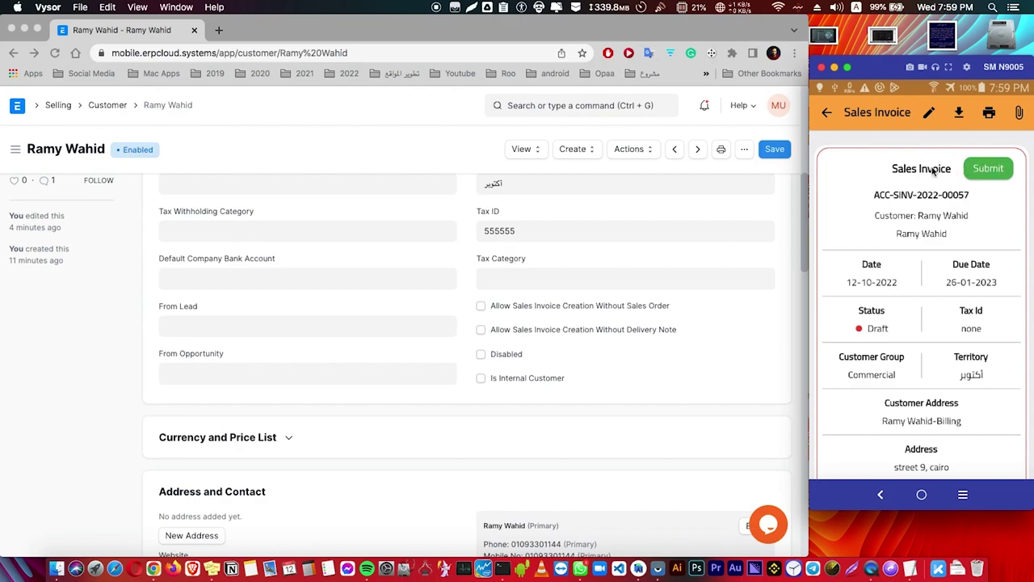
Open the customer's draft invoice from the Sales Invoice list in Chrome, then submit it in the phone app
{"action": "left_click", "coordinate": [65, 108]}
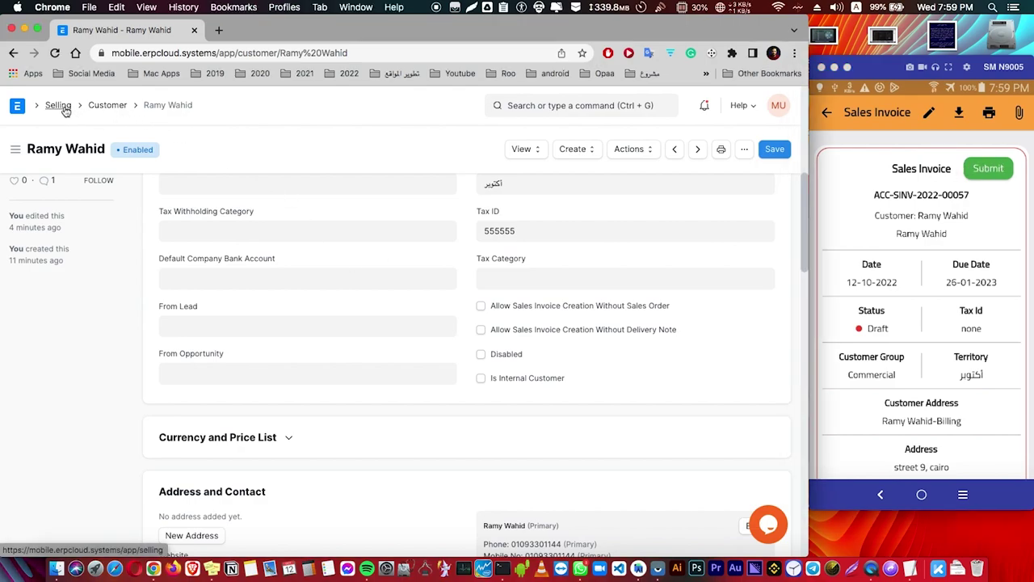
{"action": "left_click", "coordinate": [60, 106]}
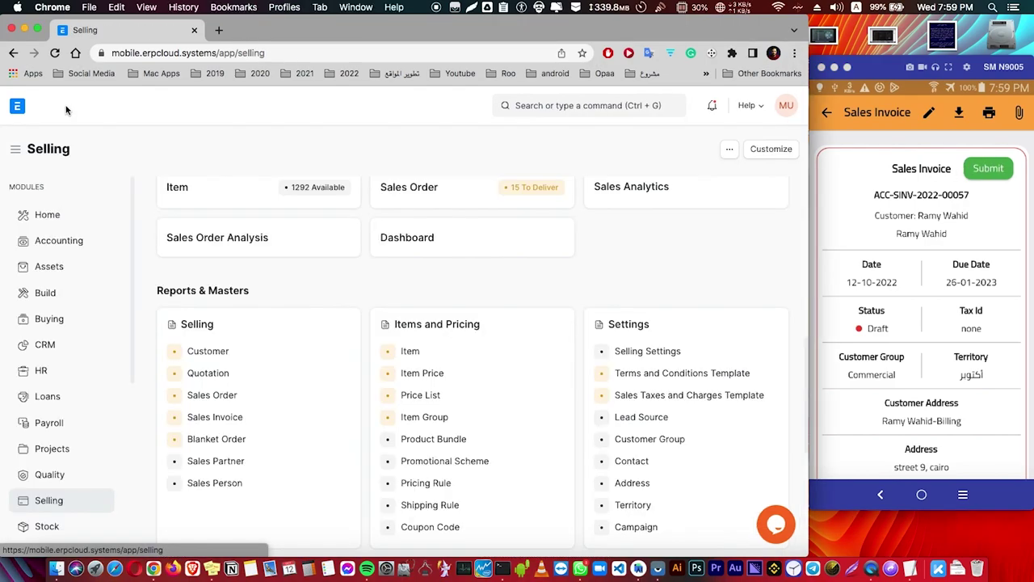
{"action": "left_click", "coordinate": [222, 426]}
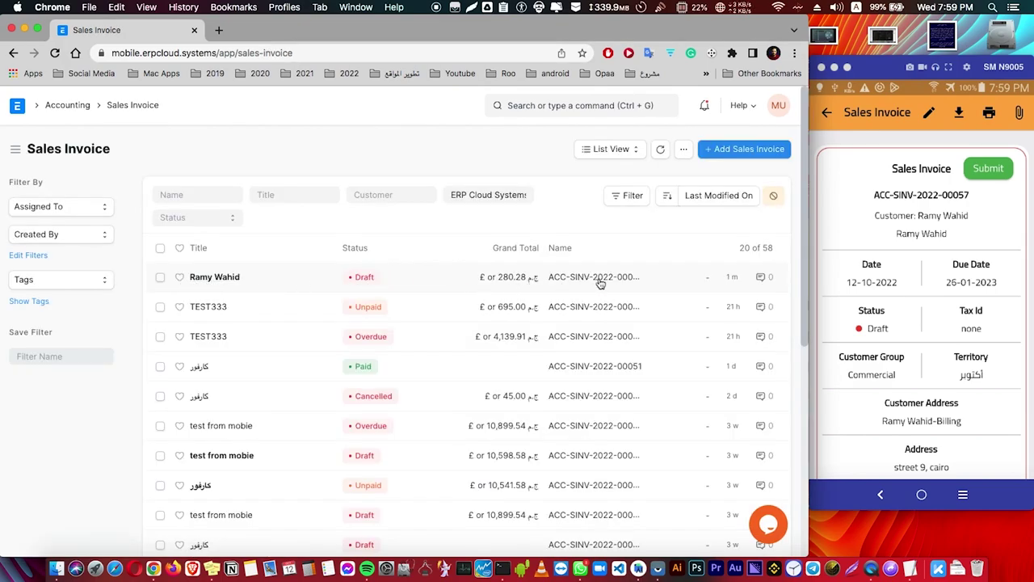
{"action": "left_click", "coordinate": [223, 277]}
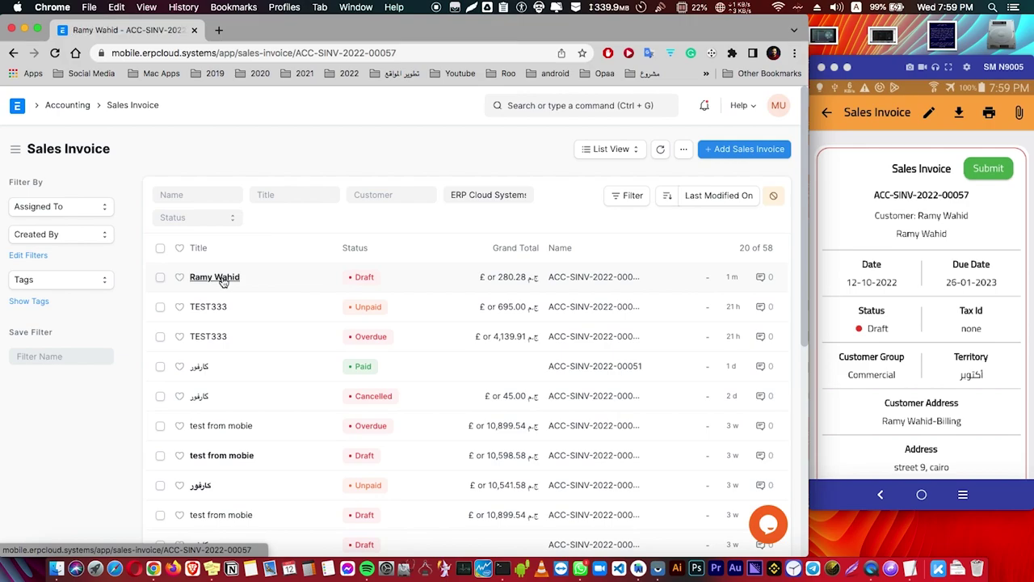
{"action": "scroll", "coordinate": [291, 333], "scroll_direction": "down", "scroll_amount": 8}
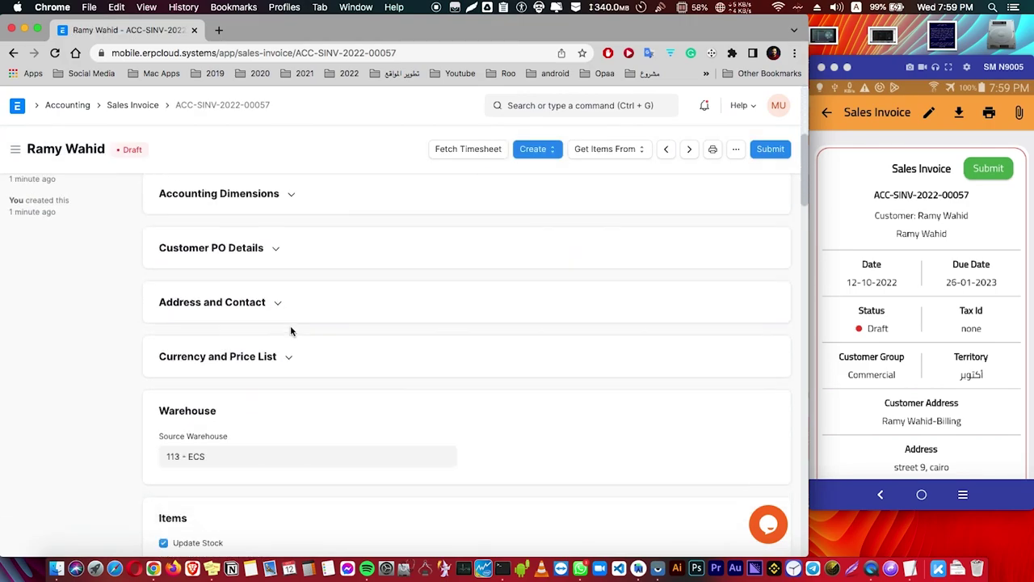
{"action": "scroll", "coordinate": [291, 331], "scroll_direction": "up", "scroll_amount": 8}
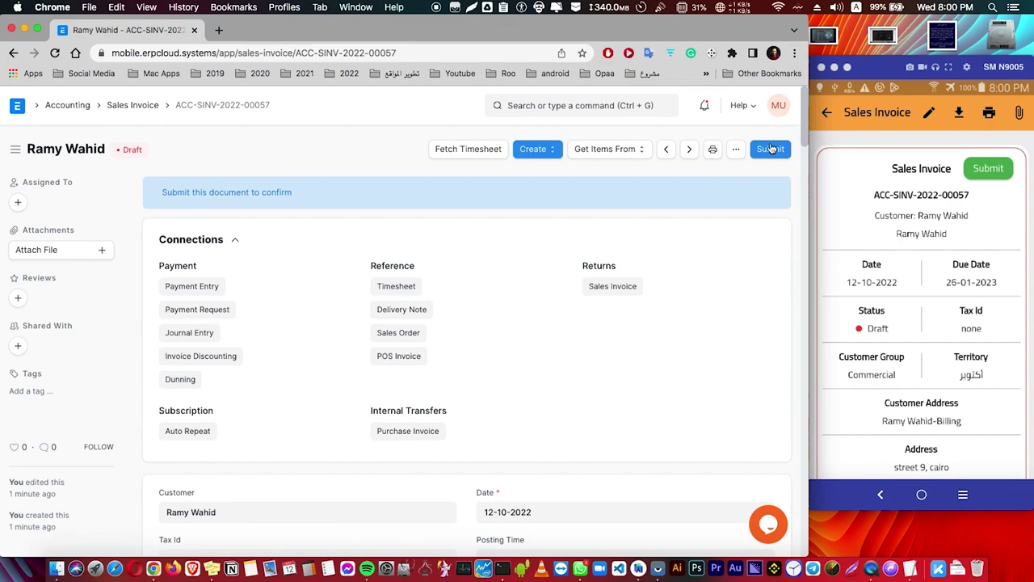
{"action": "left_click", "coordinate": [911, 184]}
{"action": "left_click", "coordinate": [983, 171]}
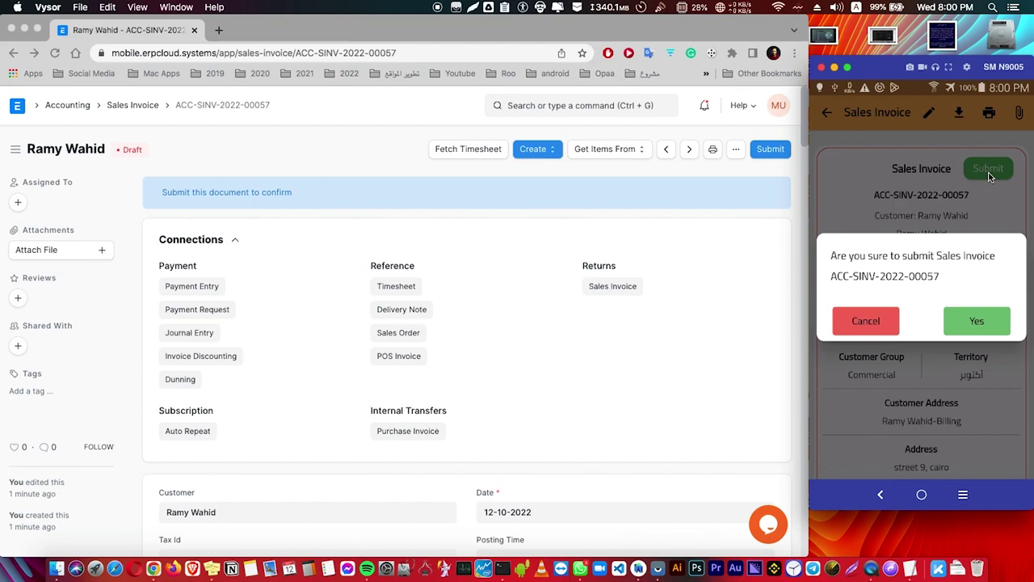
Confirm the submission so the invoice becomes Unpaid, then go back to the Selling module
{"action": "left_click", "coordinate": [963, 321]}
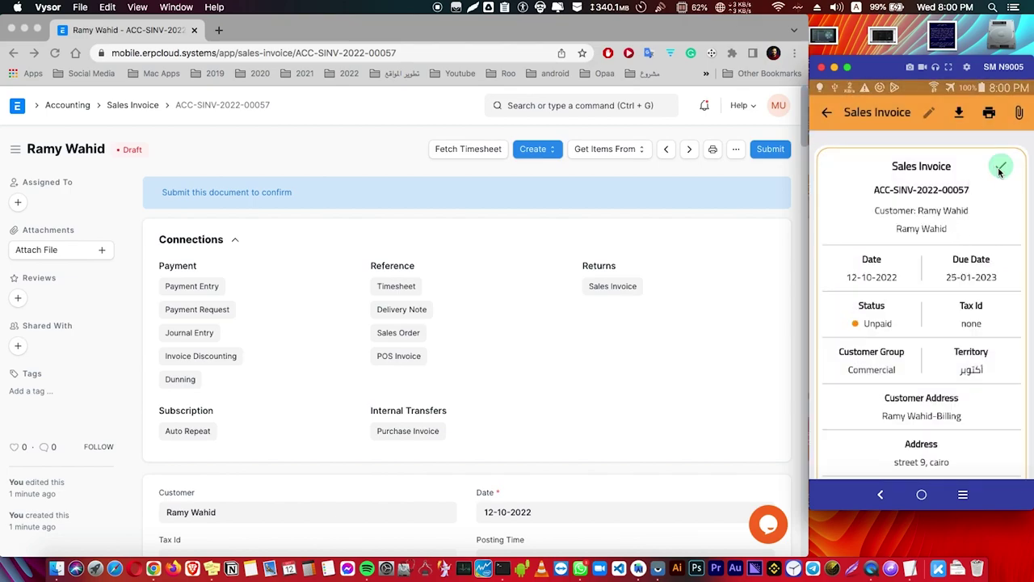
{"action": "left_click", "coordinate": [826, 112]}
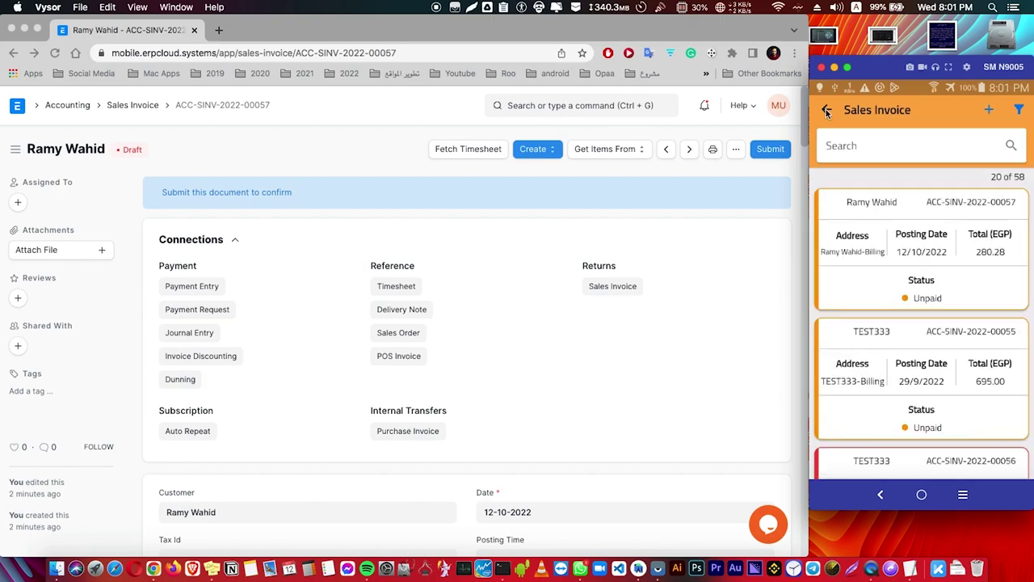
{"action": "left_click", "coordinate": [827, 112]}
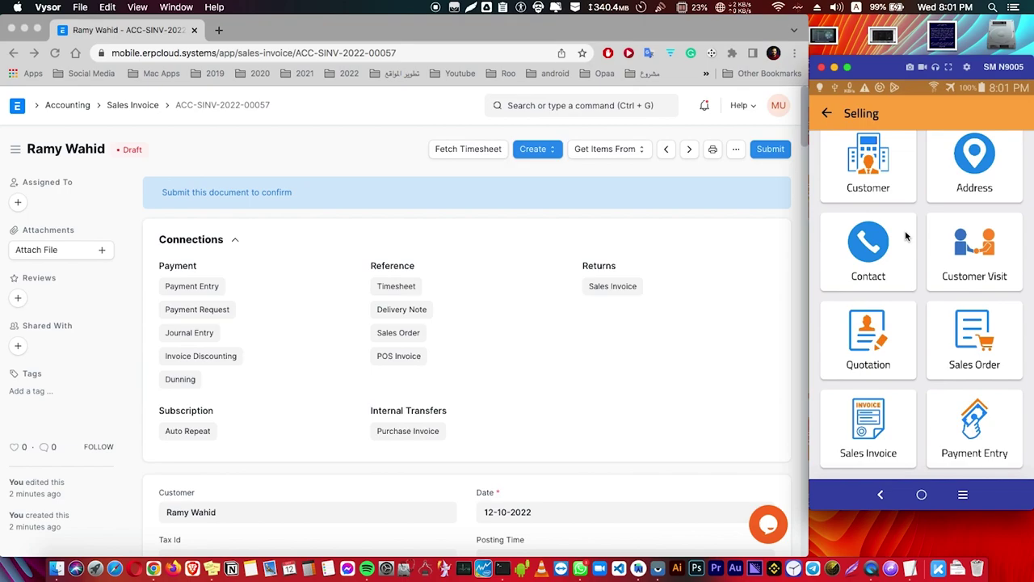
{"action": "left_click_drag", "start_coordinate": [891, 170], "coordinate": [878, 295]}
{"action": "left_click", "coordinate": [875, 194]}
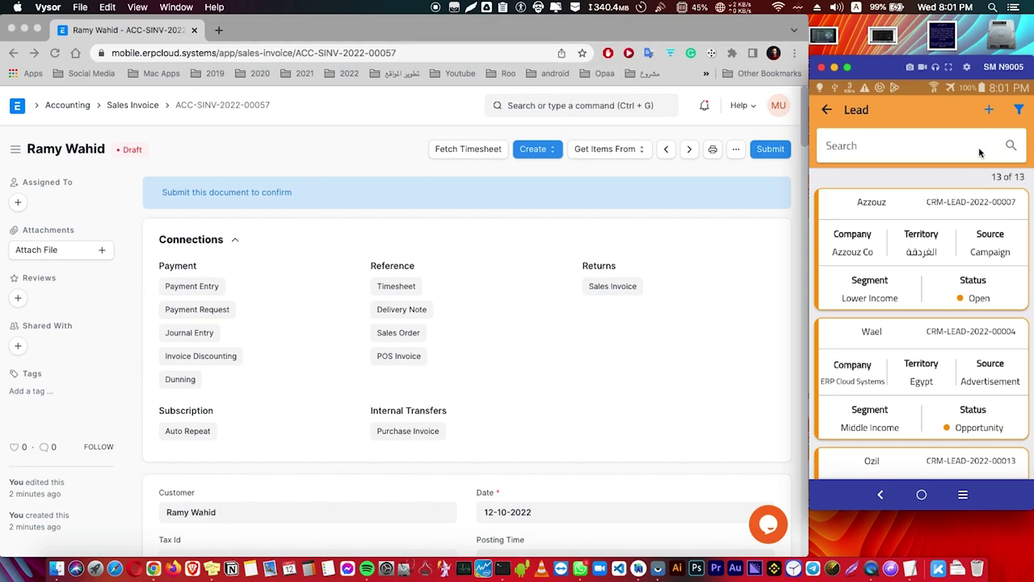
{"action": "left_click", "coordinate": [955, 204]}
{"action": "scroll", "coordinate": [929, 242], "scroll_direction": "down", "scroll_amount": 4}
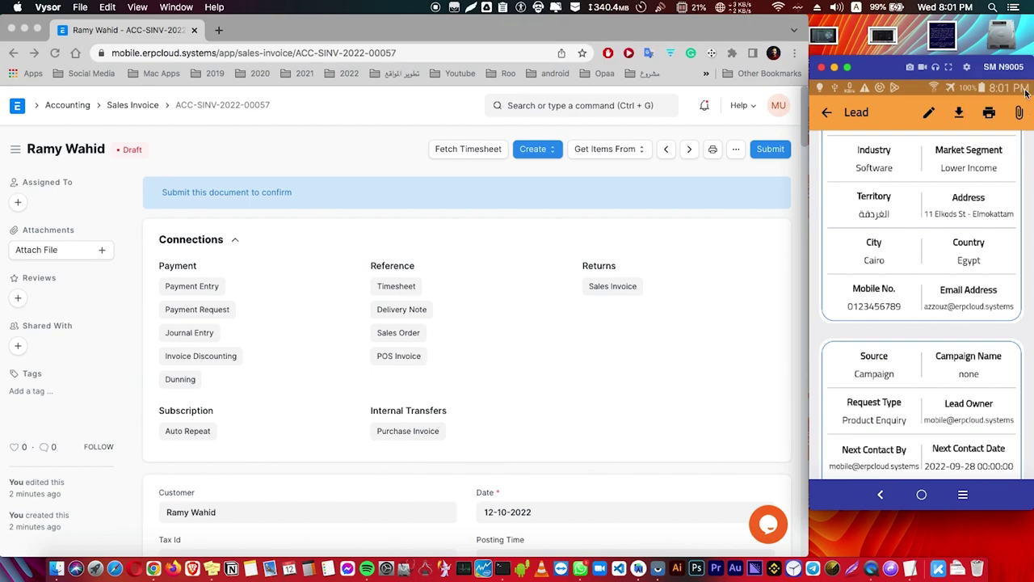
{"action": "scroll", "coordinate": [916, 373], "scroll_direction": "down", "scroll_amount": 5}
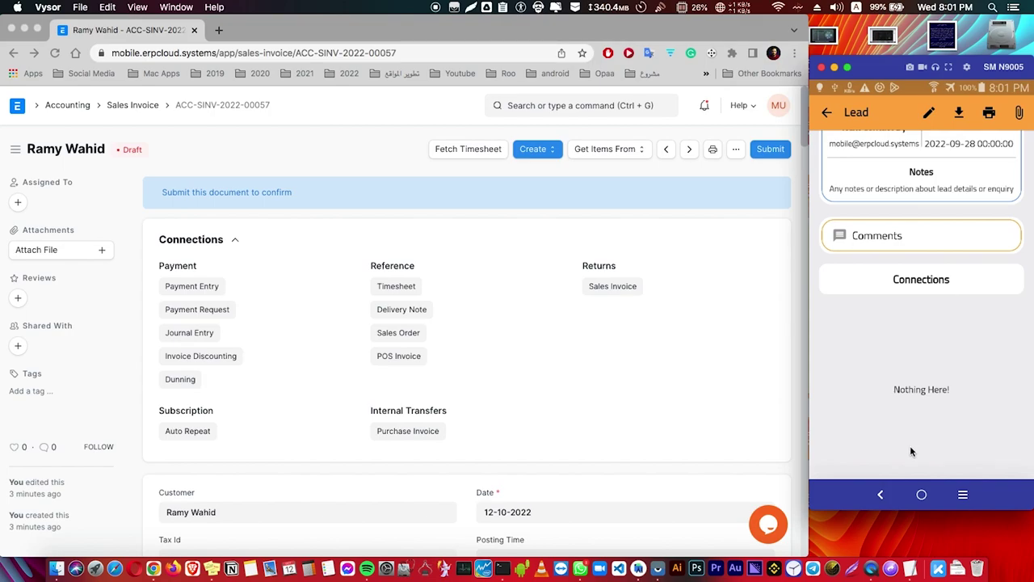
{"action": "left_click", "coordinate": [827, 113]}
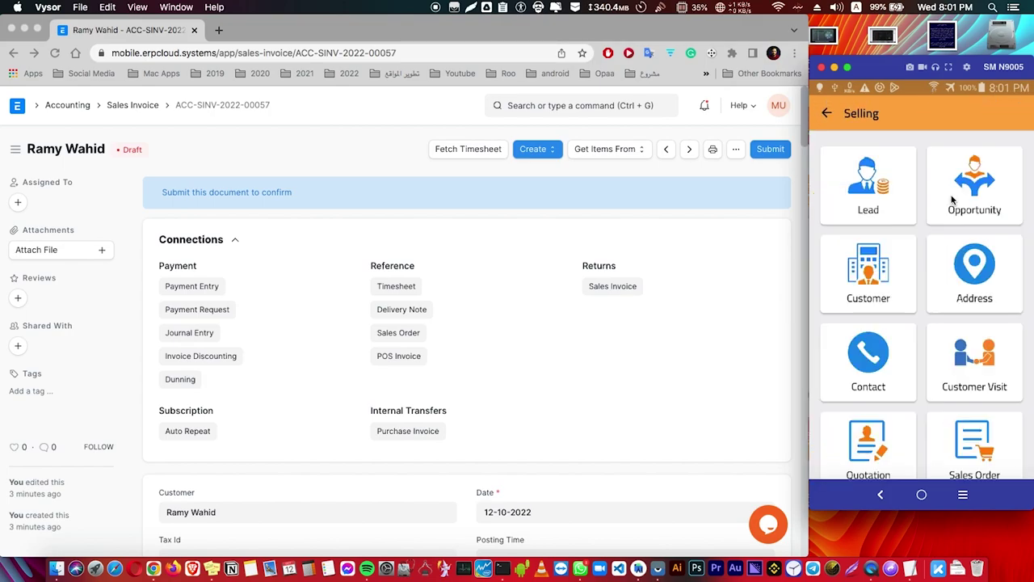
{"action": "left_click", "coordinate": [952, 200]}
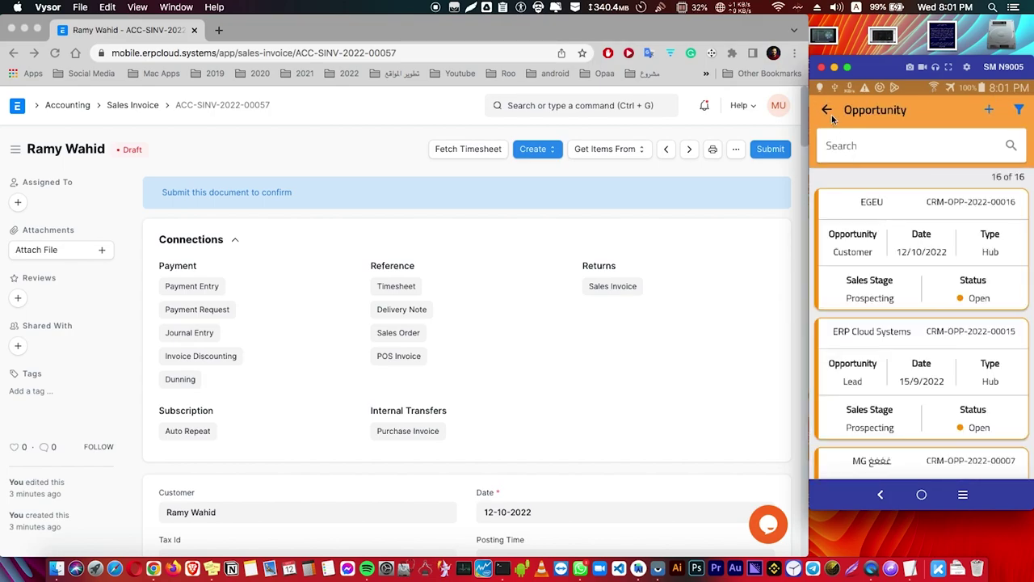
{"action": "left_click", "coordinate": [832, 118]}
{"action": "scroll", "coordinate": [979, 211], "scroll_direction": "down", "scroll_amount": 2}
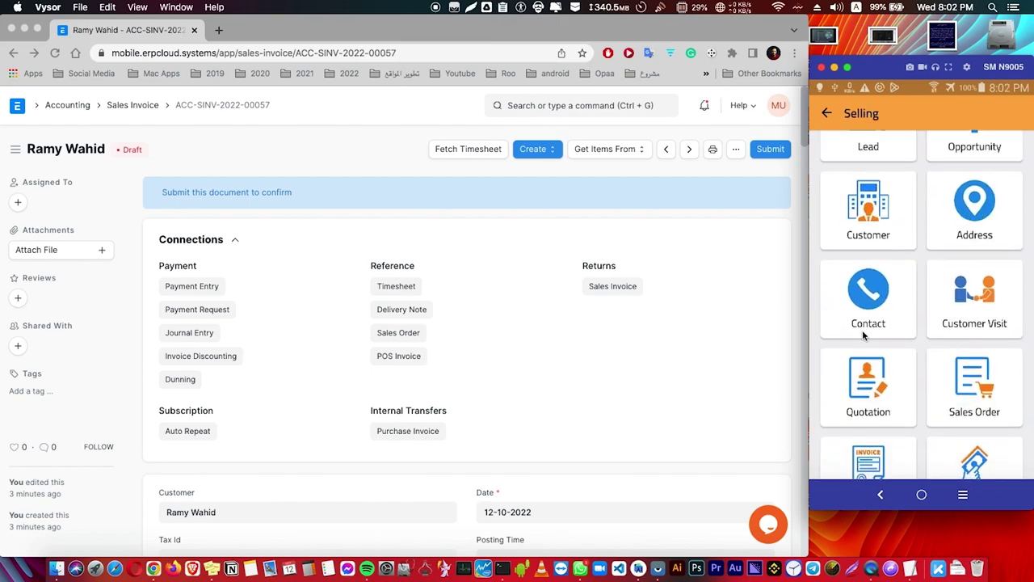
{"action": "scroll", "coordinate": [975, 288], "scroll_direction": "up", "scroll_amount": 1}
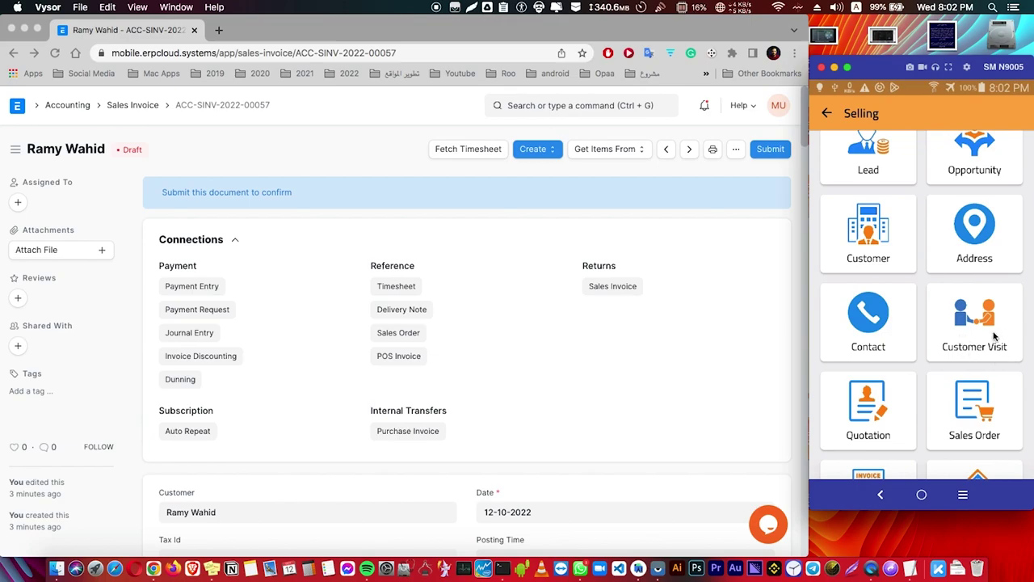
{"action": "left_click", "coordinate": [994, 346]}
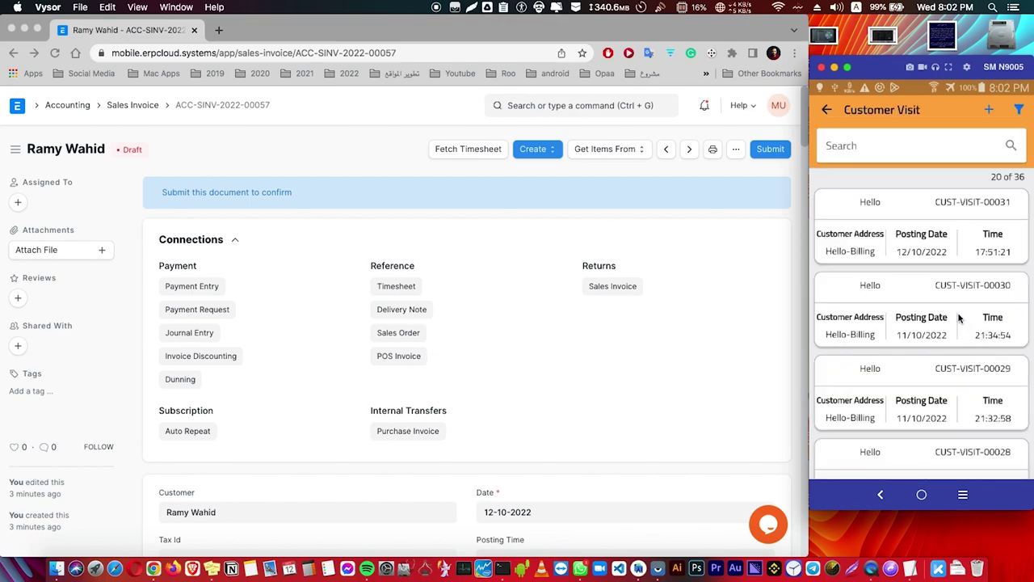
{"action": "left_click", "coordinate": [987, 109]}
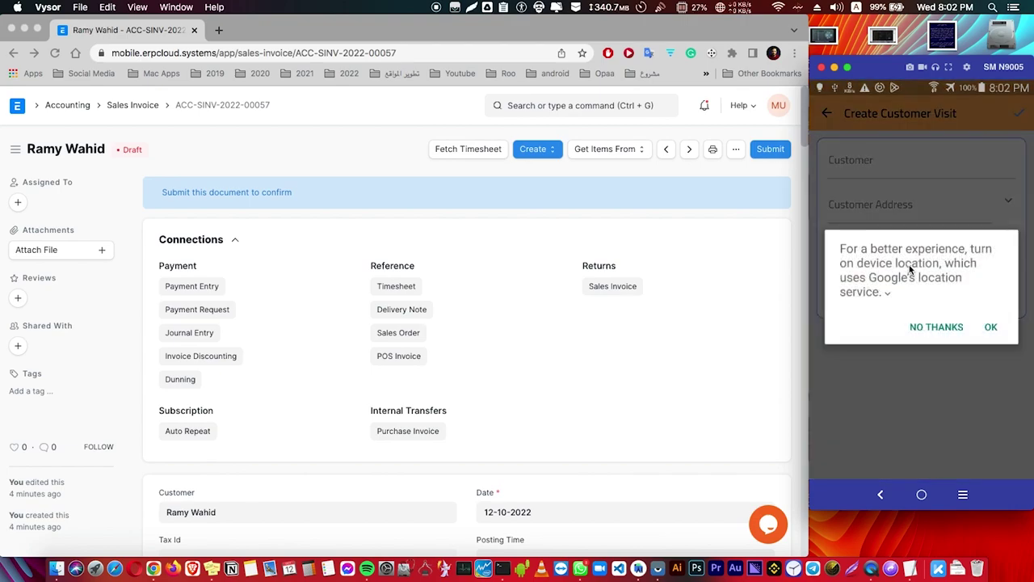
{"action": "left_click", "coordinate": [991, 328]}
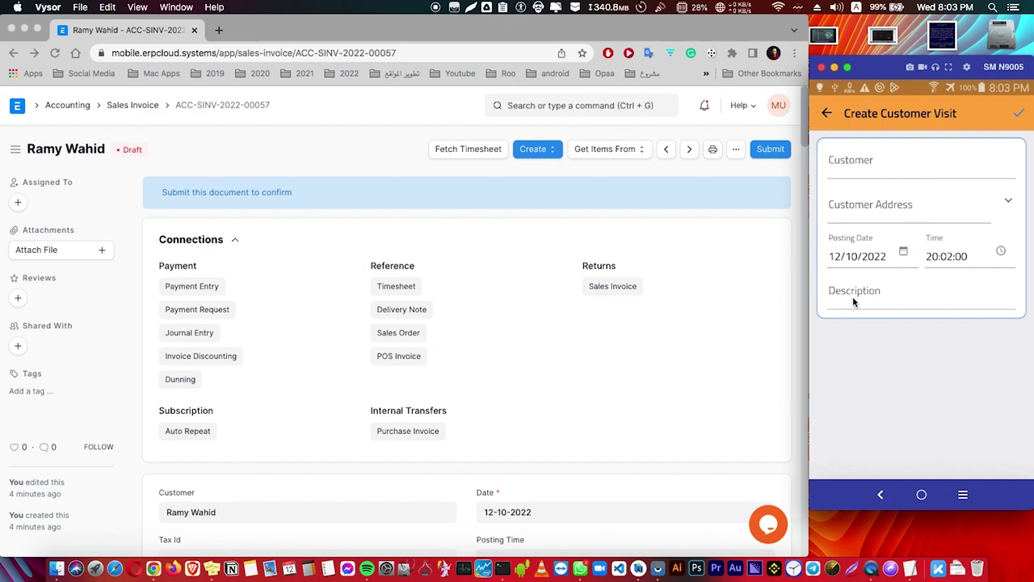
{"action": "left_click", "coordinate": [826, 115]}
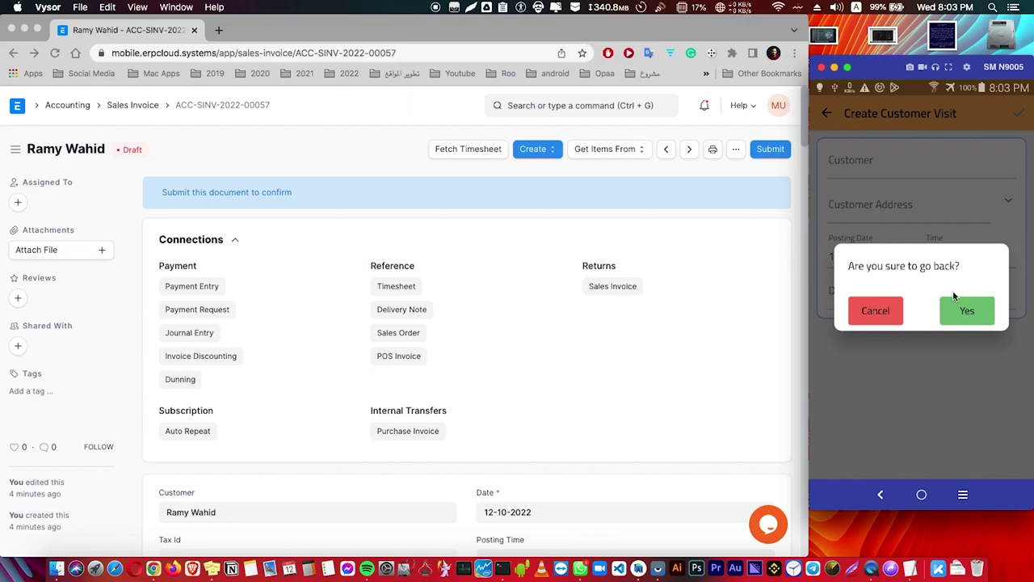
{"action": "left_click", "coordinate": [953, 309]}
{"action": "left_click", "coordinate": [828, 110]}
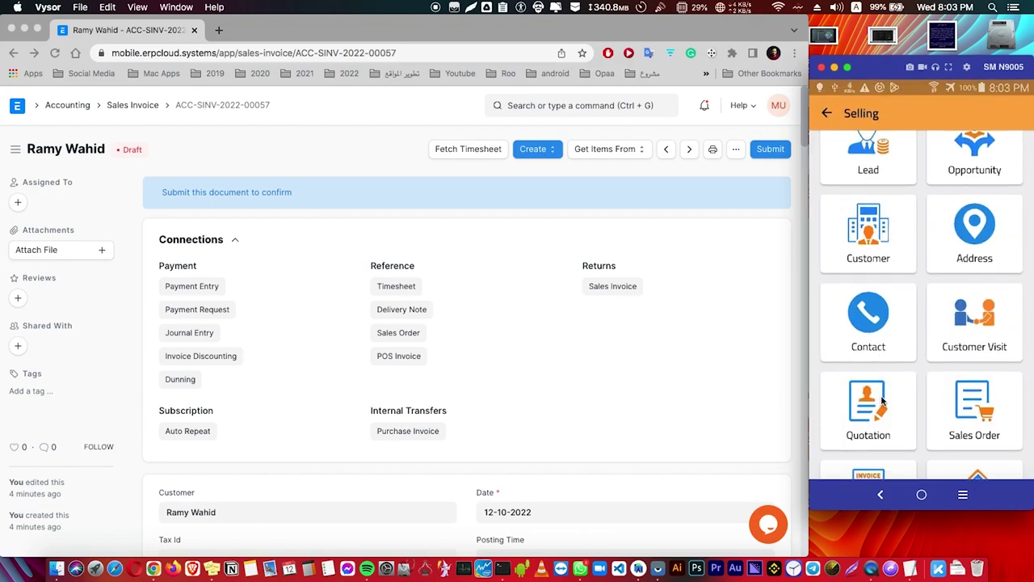
Browse the Selling grid, then look at the Stock module and return to Home
{"action": "scroll", "coordinate": [884, 304], "scroll_direction": "down", "scroll_amount": 2}
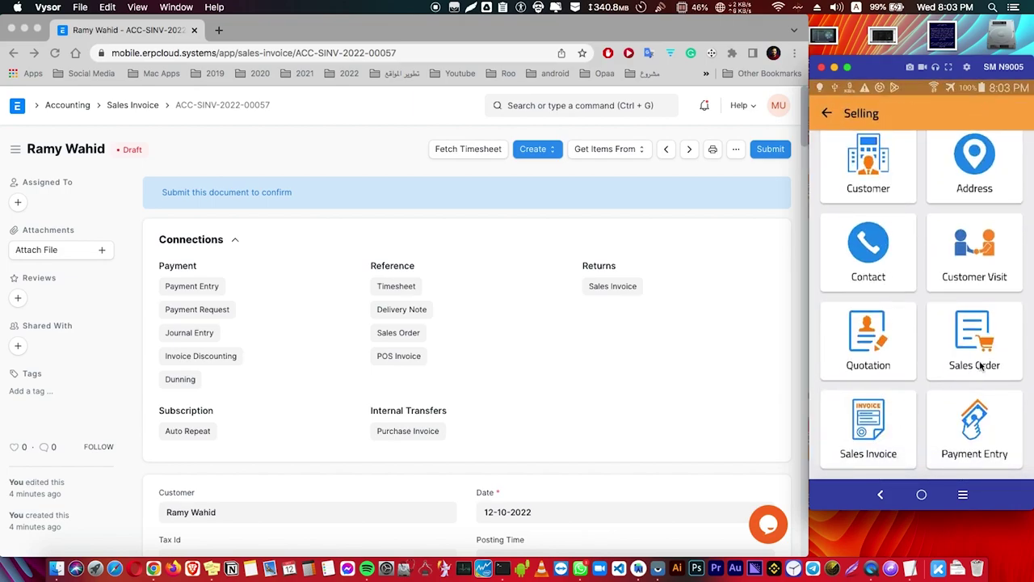
{"action": "scroll", "coordinate": [959, 274], "scroll_direction": "up", "scroll_amount": 2}
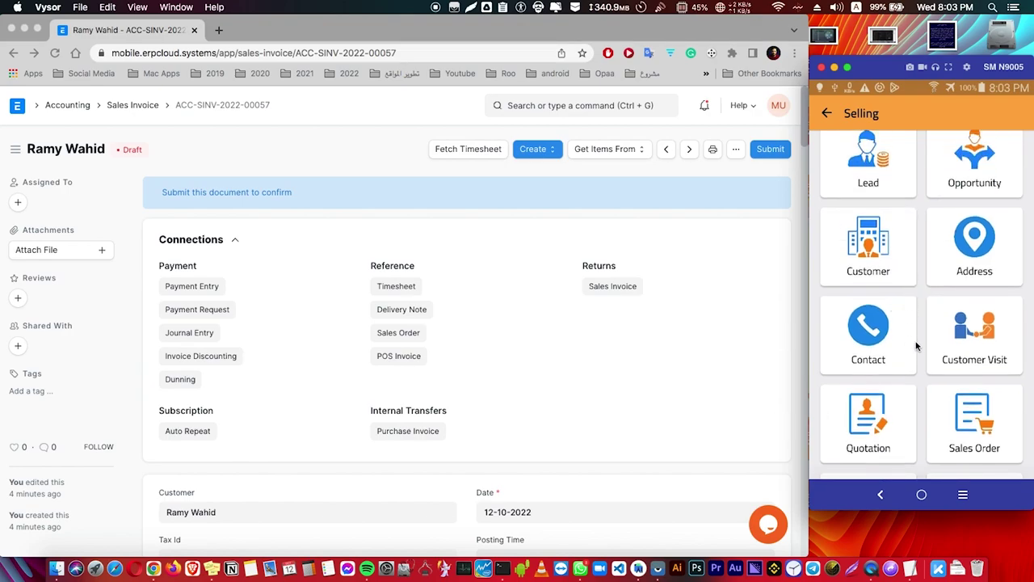
{"action": "scroll", "coordinate": [919, 348], "scroll_direction": "down", "scroll_amount": 2}
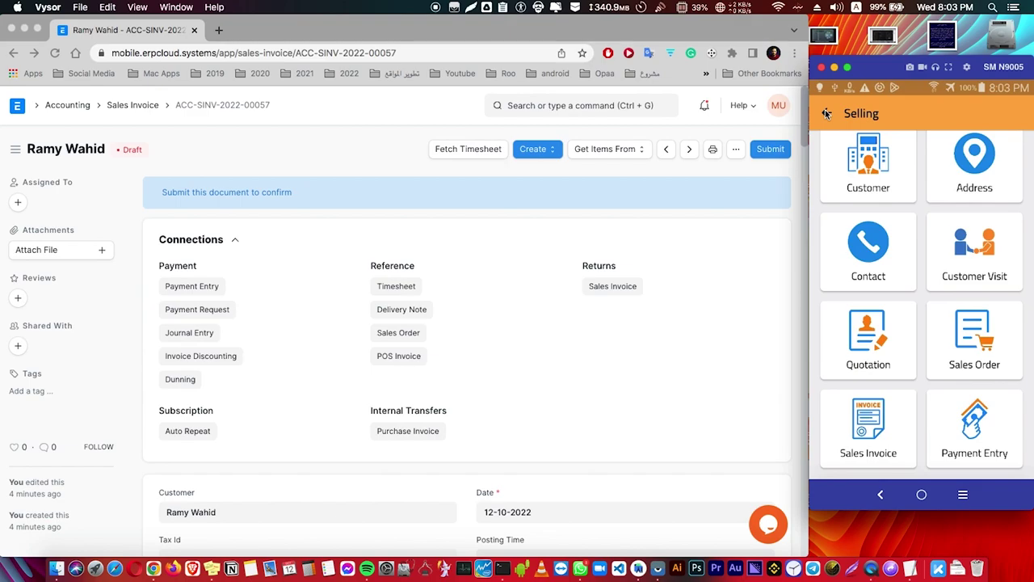
{"action": "left_click", "coordinate": [826, 113]}
{"action": "left_click", "coordinate": [972, 212]}
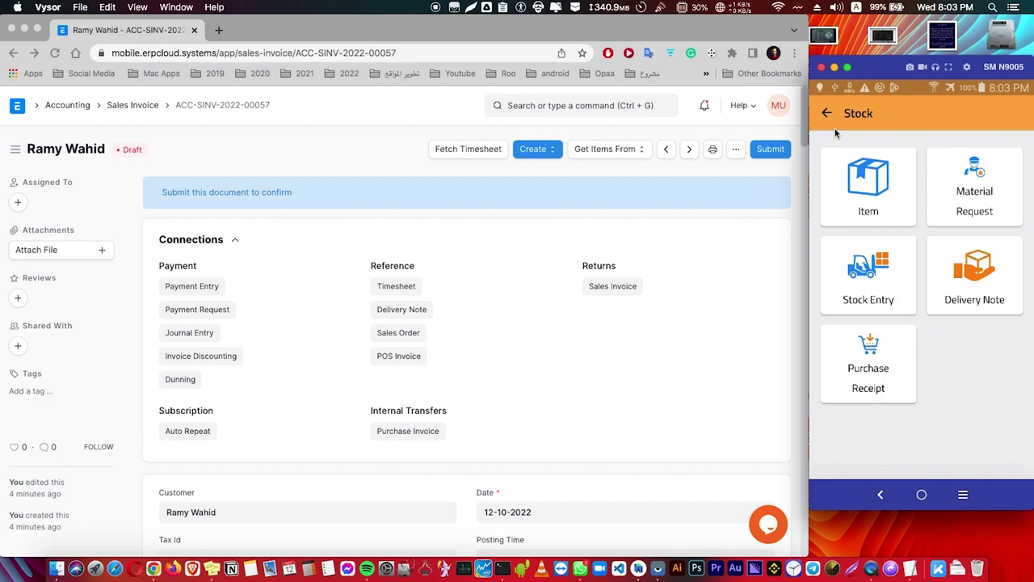
{"action": "right_click", "coordinate": [833, 202]}
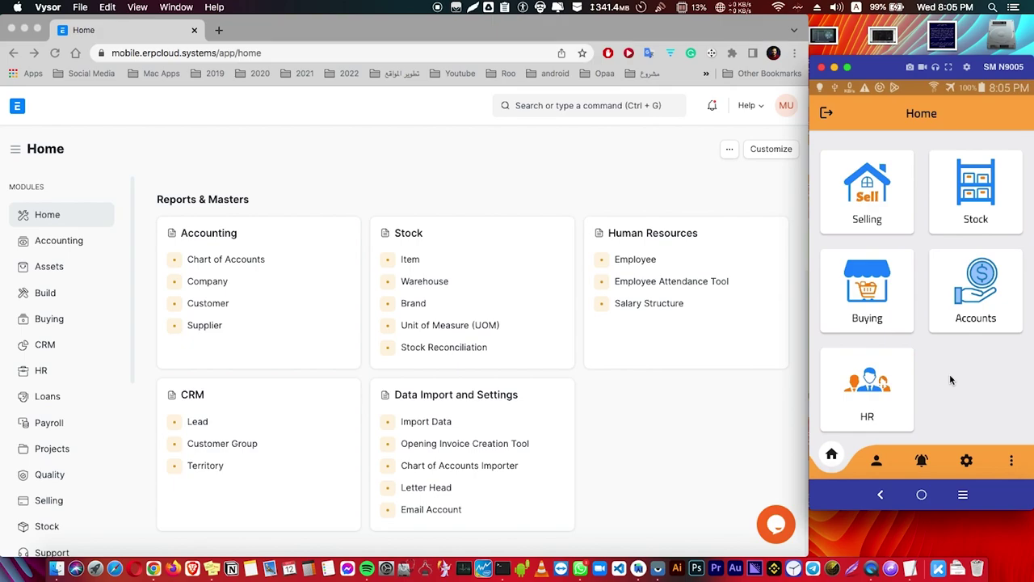
{"action": "left_click", "coordinate": [877, 462]}
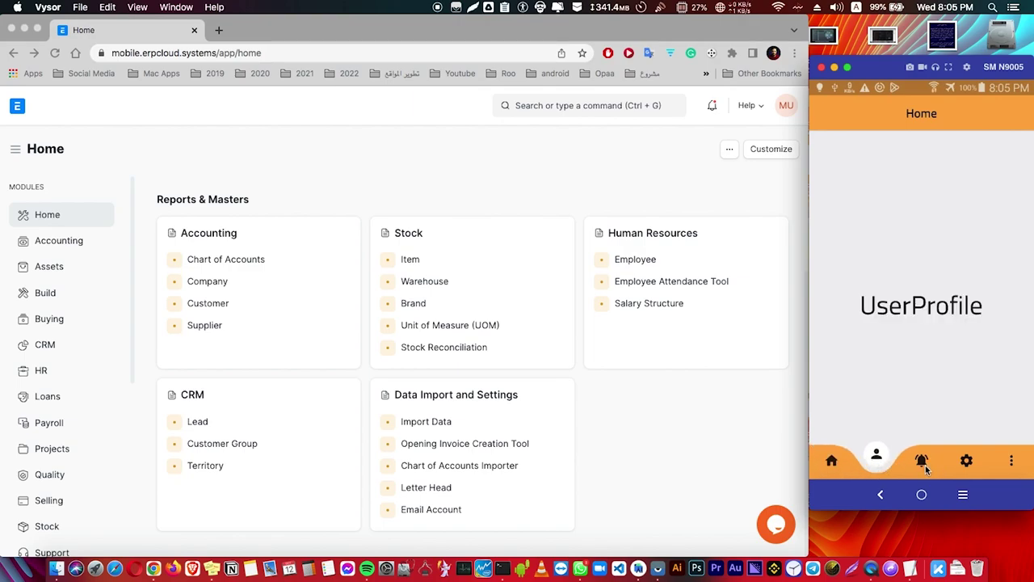
{"action": "left_click", "coordinate": [925, 465]}
{"action": "left_click", "coordinate": [967, 467]}
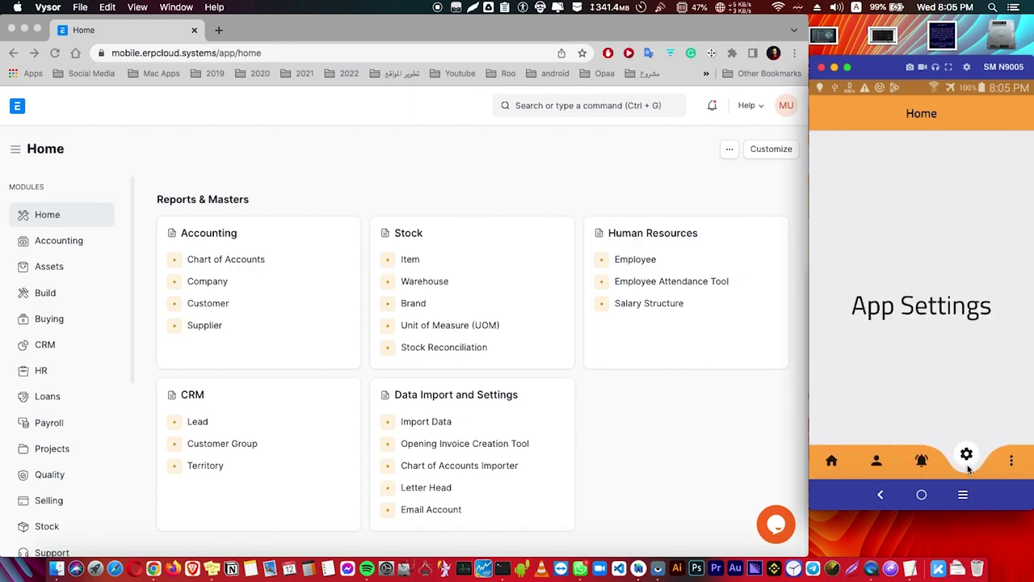
{"action": "left_click", "coordinate": [1016, 467]}
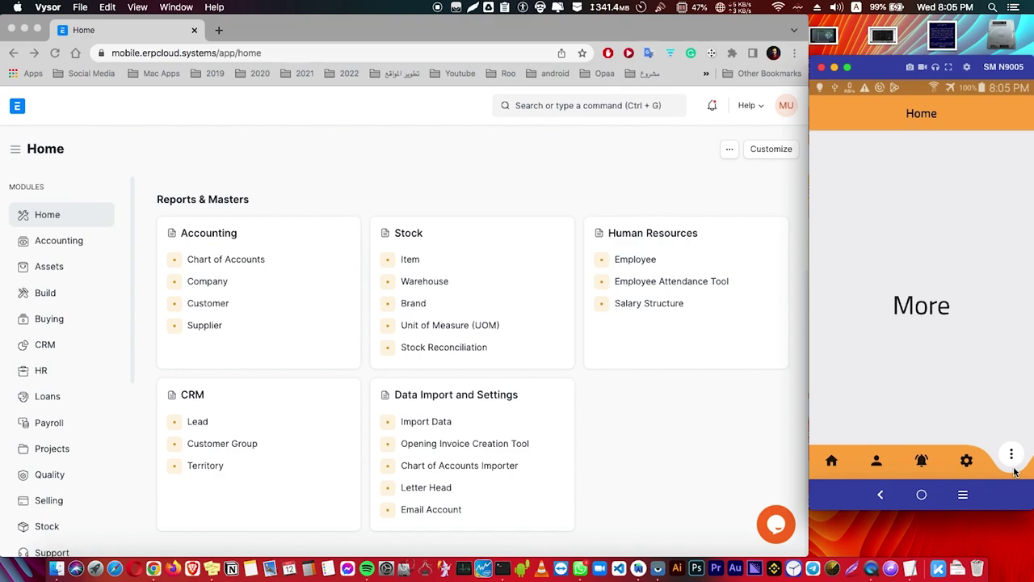
{"action": "left_click", "coordinate": [833, 461]}
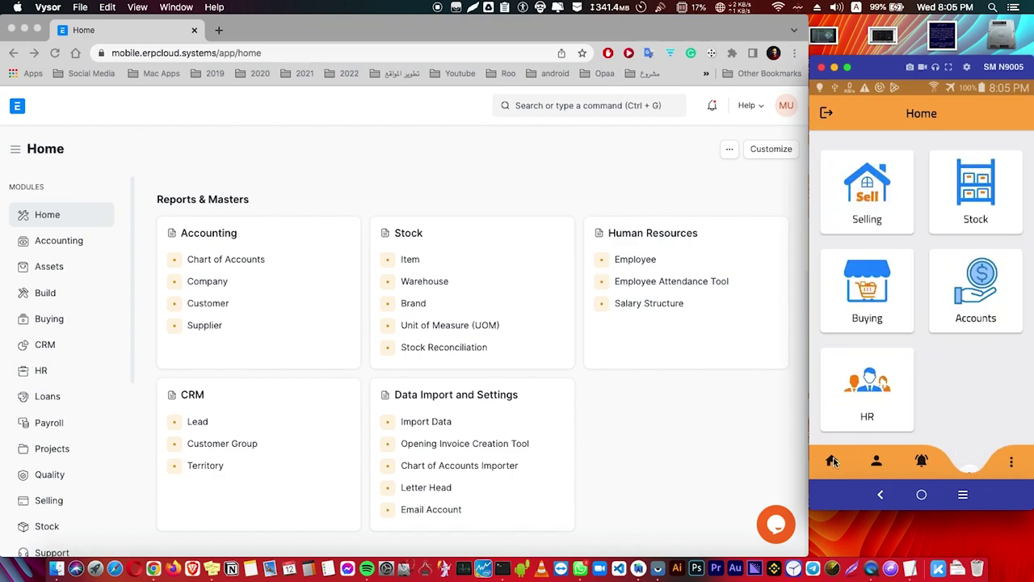